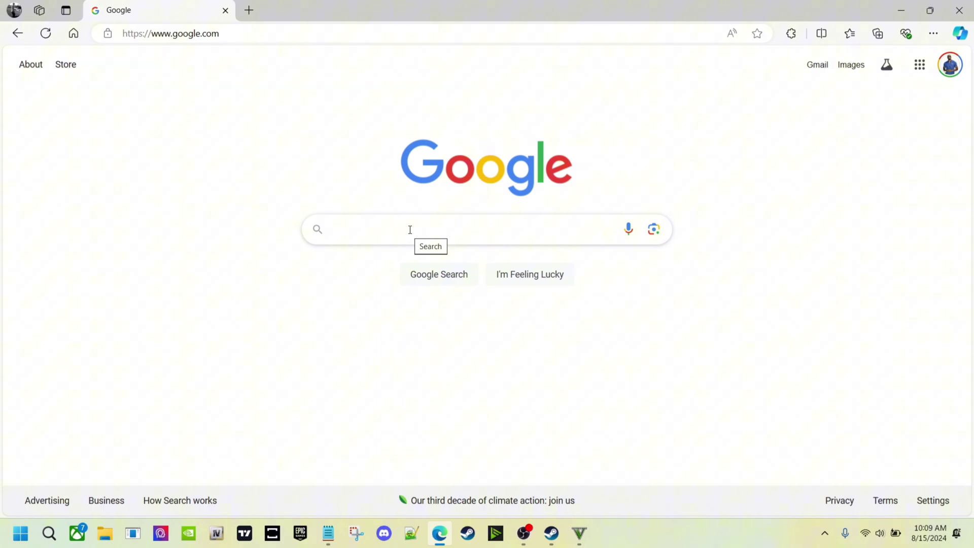
Search Google for 'nve mod' and open the Razed Mods website
text(NVE)
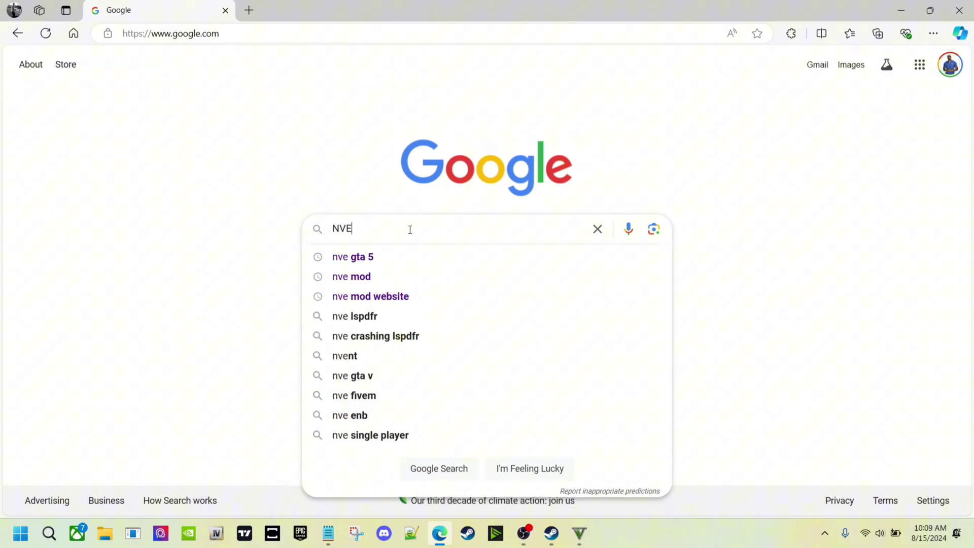
click(406, 276)
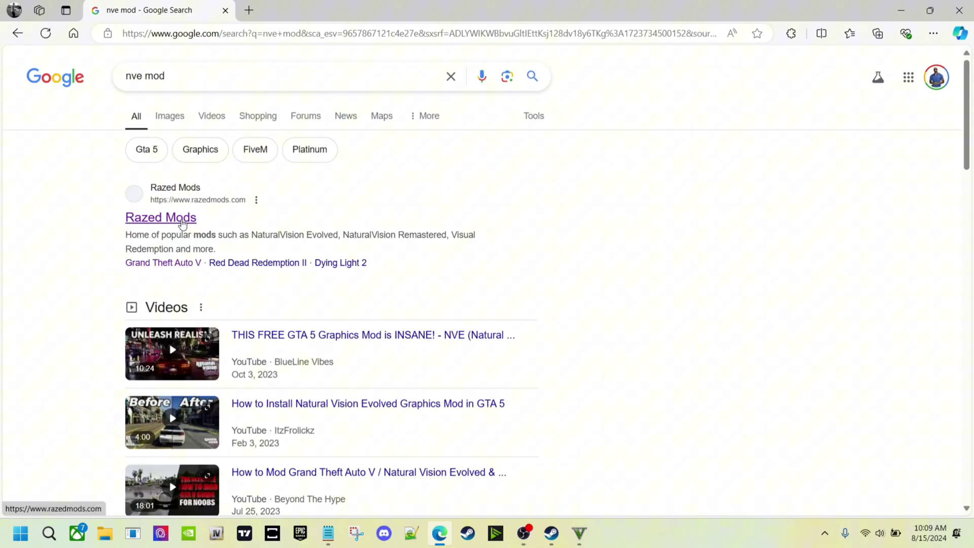
click(183, 221)
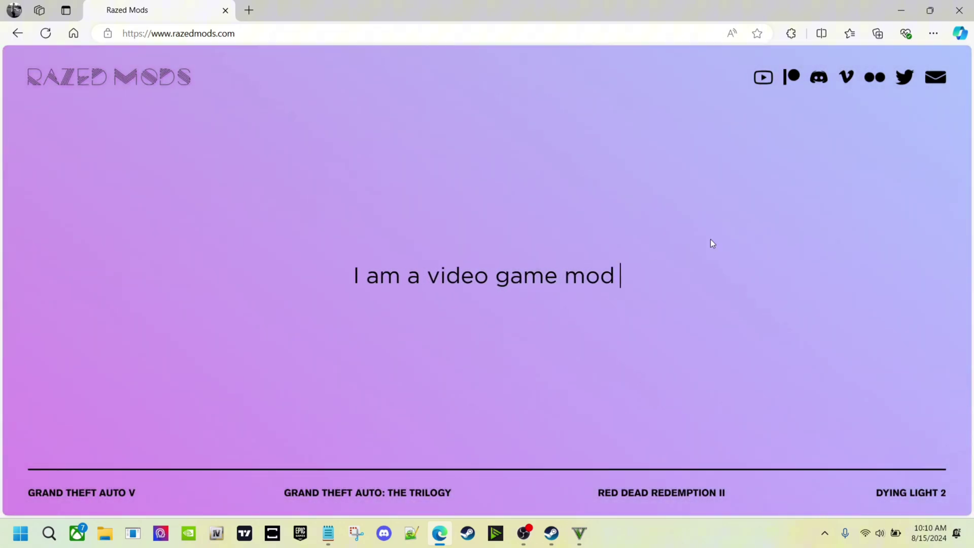
mouse_move(132, 500)
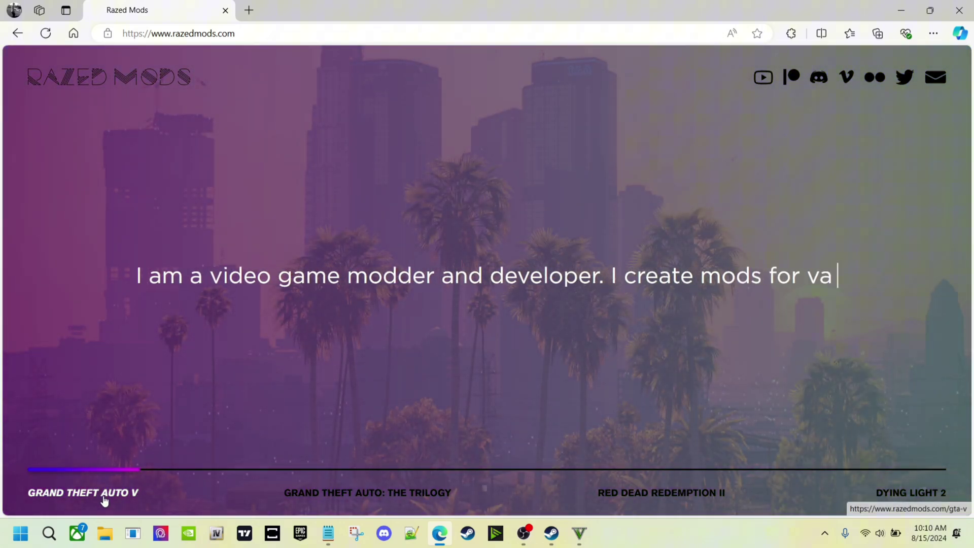
Open Razed Mods' Grand Theft Auto V mods page and view the NaturalVision Evolved details
click(104, 499)
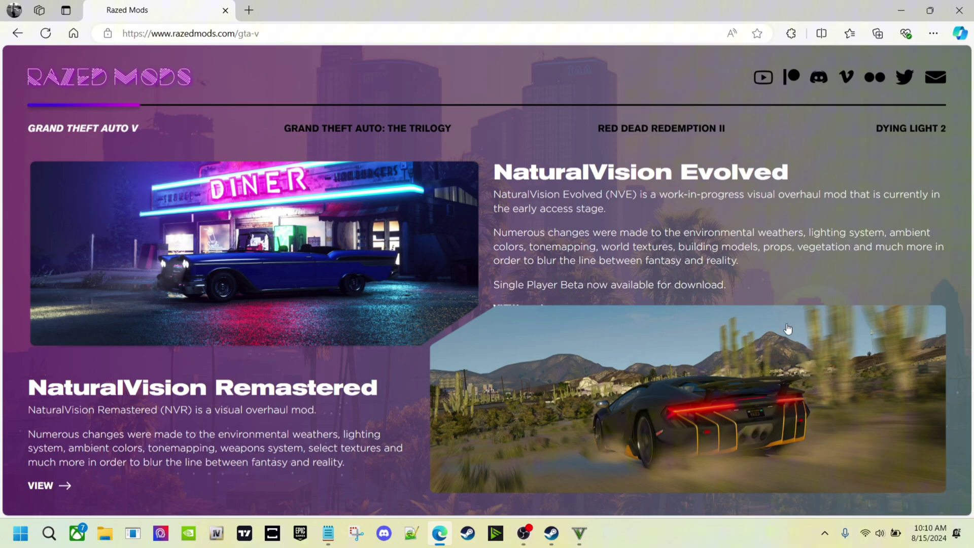
click(518, 308)
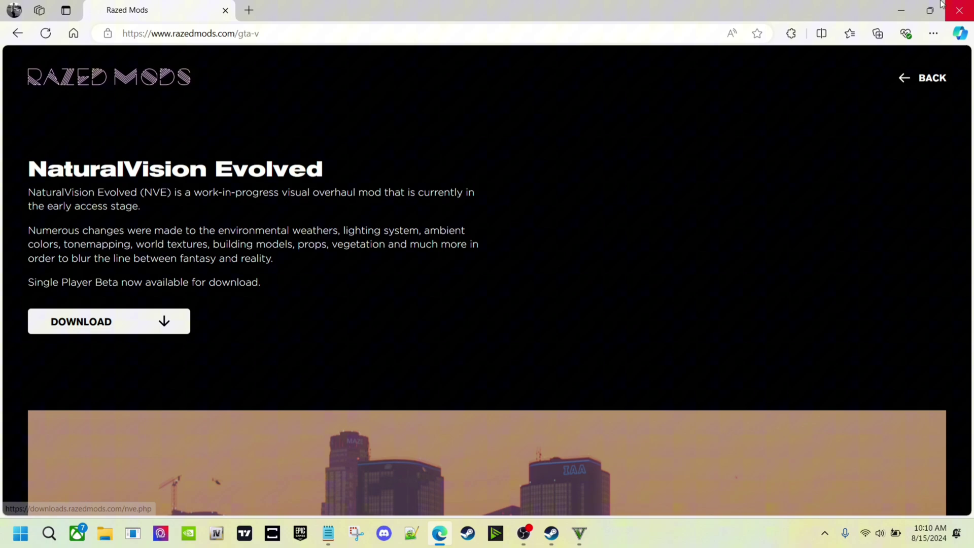
Minimize Edge and open the Downloads folder in File Explorer
click(901, 12)
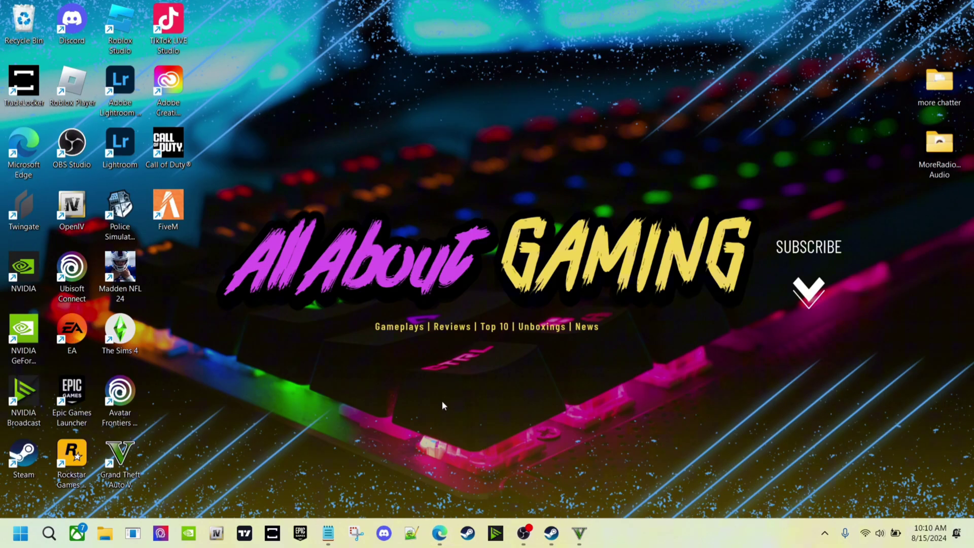
click(107, 532)
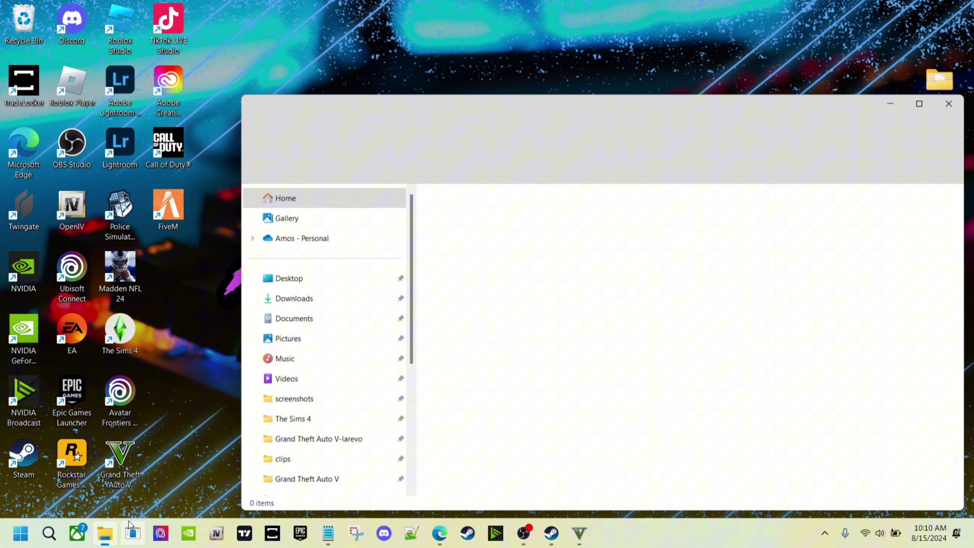
click(330, 305)
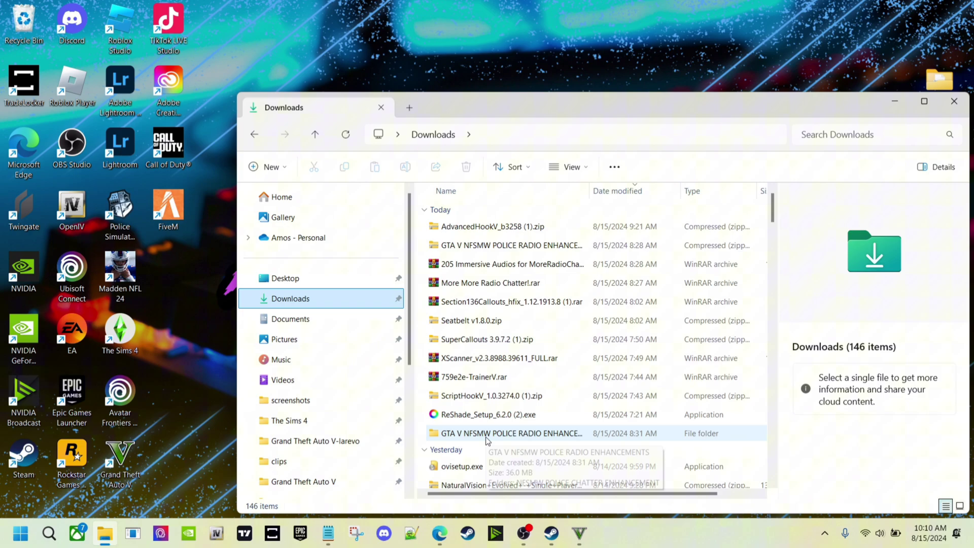
Bring up the right-click options for the NaturalVision Evolved Single Player Beta Package zip
scroll(479, 414, down, 2)
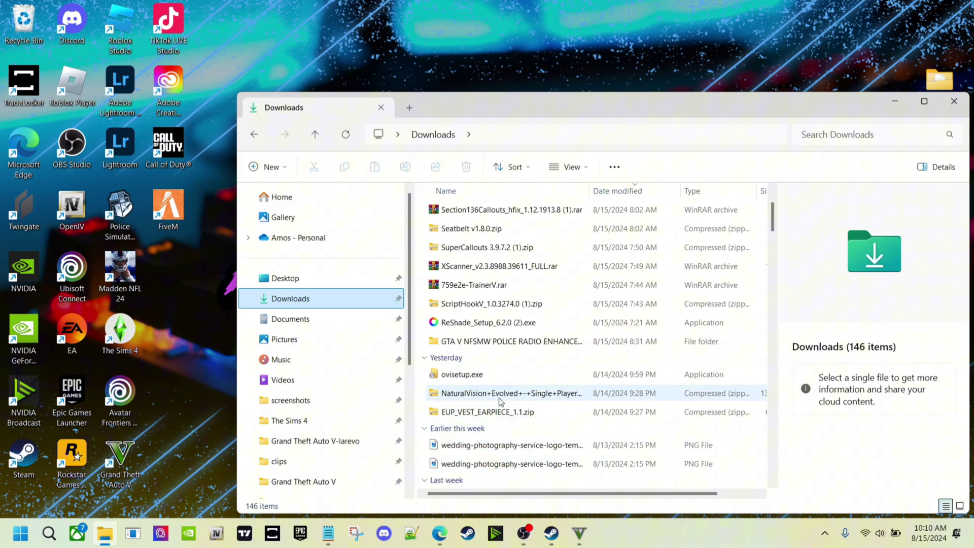
click(466, 396)
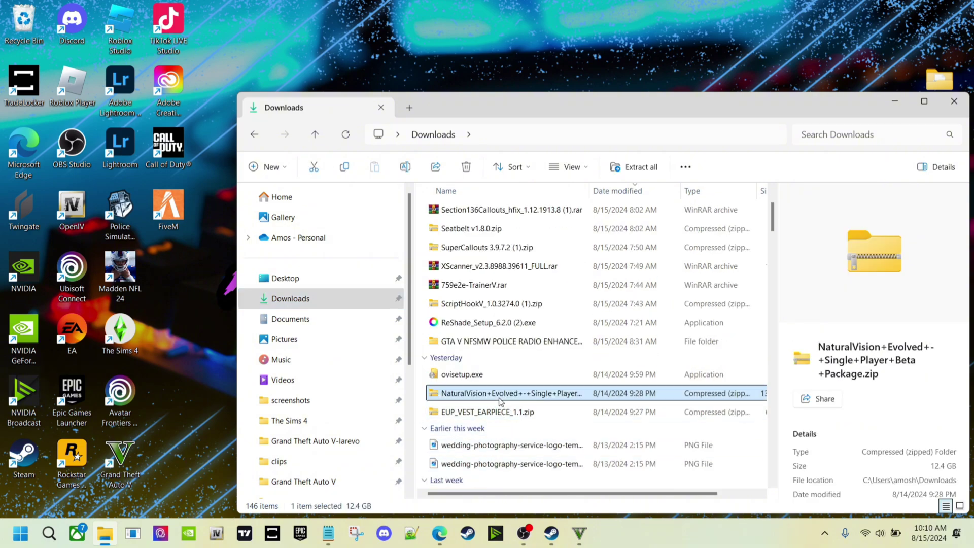
right_click(472, 397)
click(518, 414)
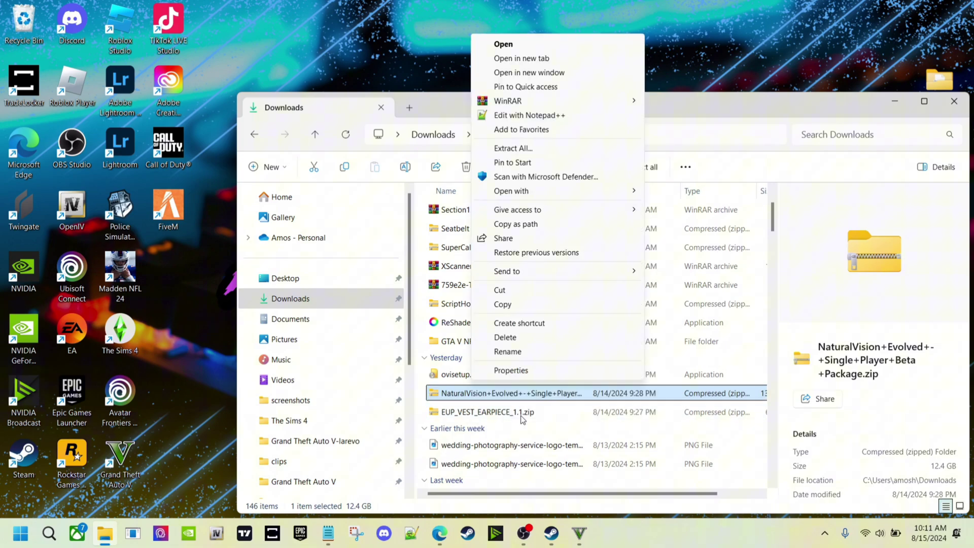
click(467, 375)
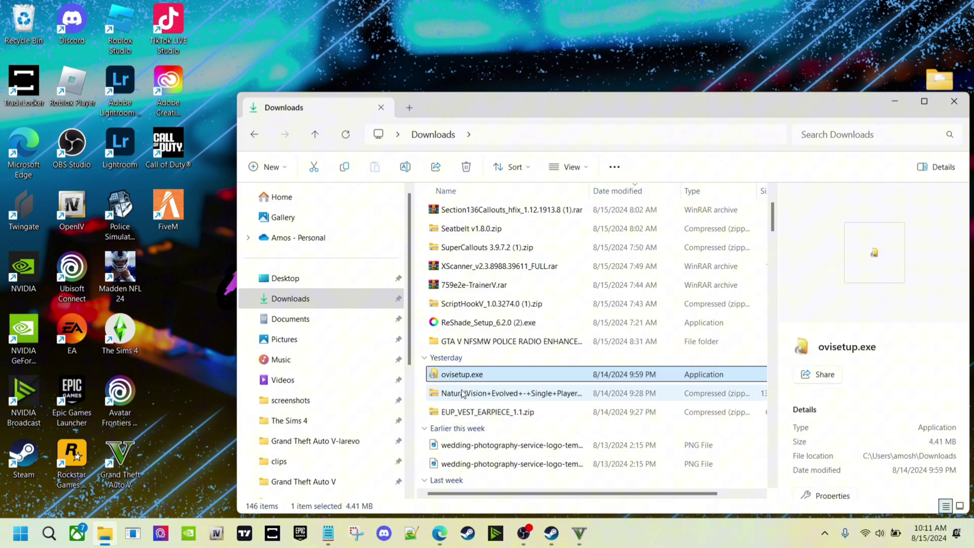
click(467, 395)
right_click(467, 395)
Open the NaturalVision zip with WinRAR and dismiss its notification
mouse_move(529, 359)
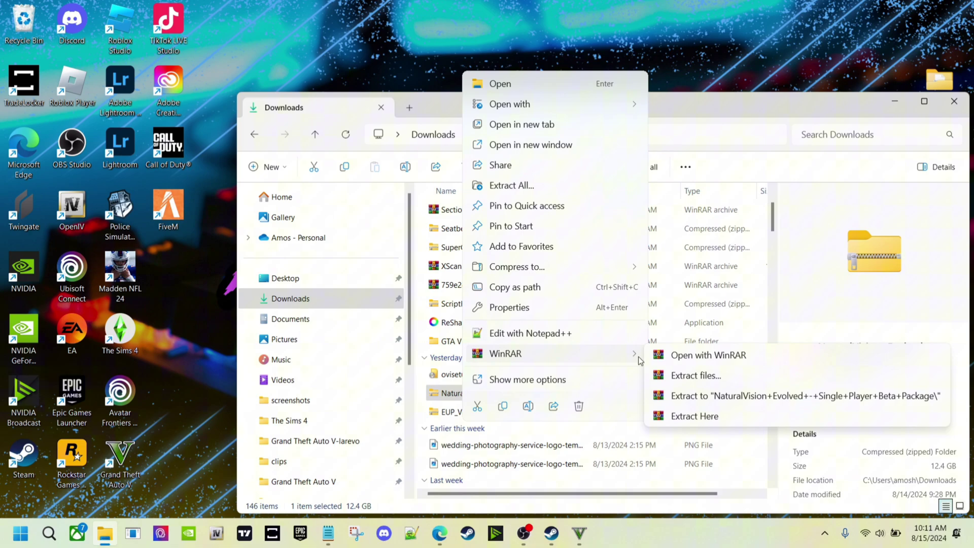
click(690, 358)
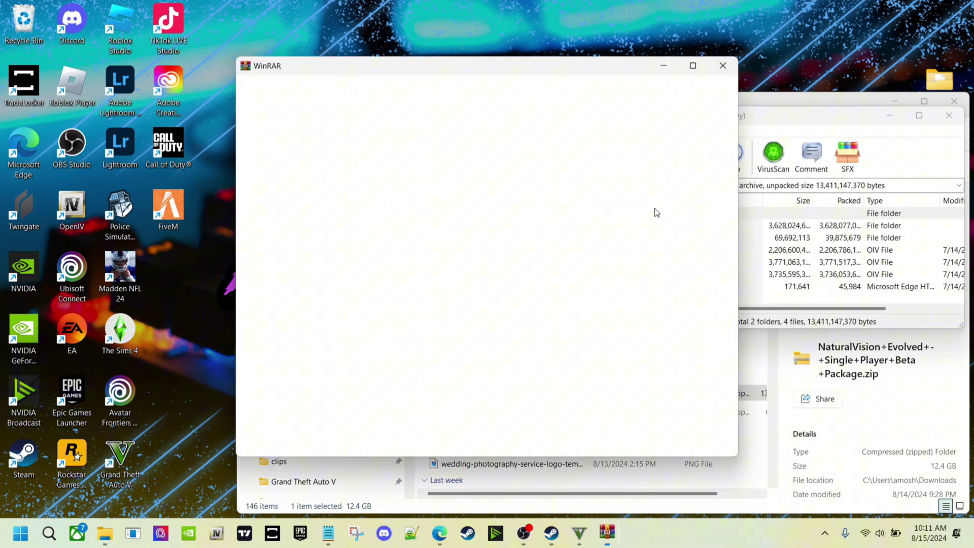
click(724, 74)
Snap the WinRAR archive to the right half and minimize the Downloads window
drag(736, 105, 650, 106)
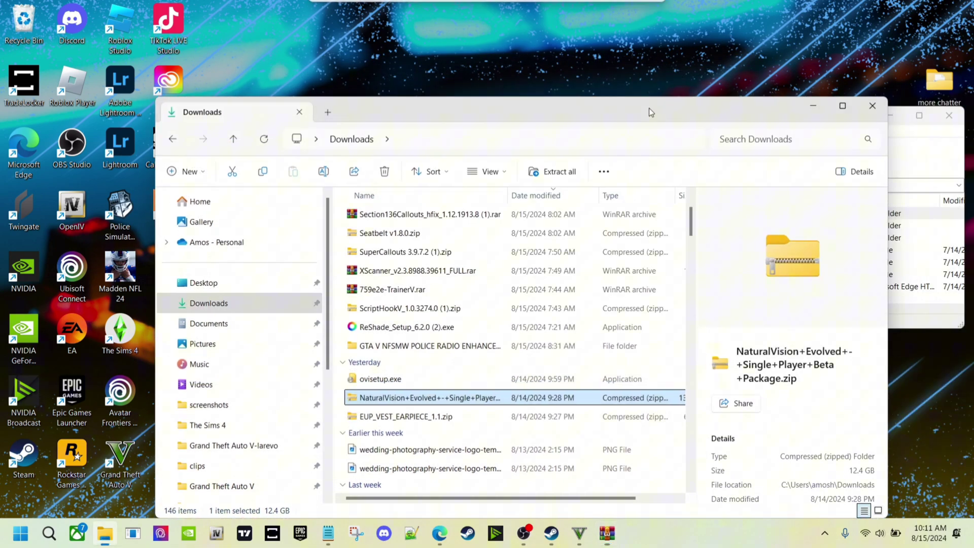
click(913, 147)
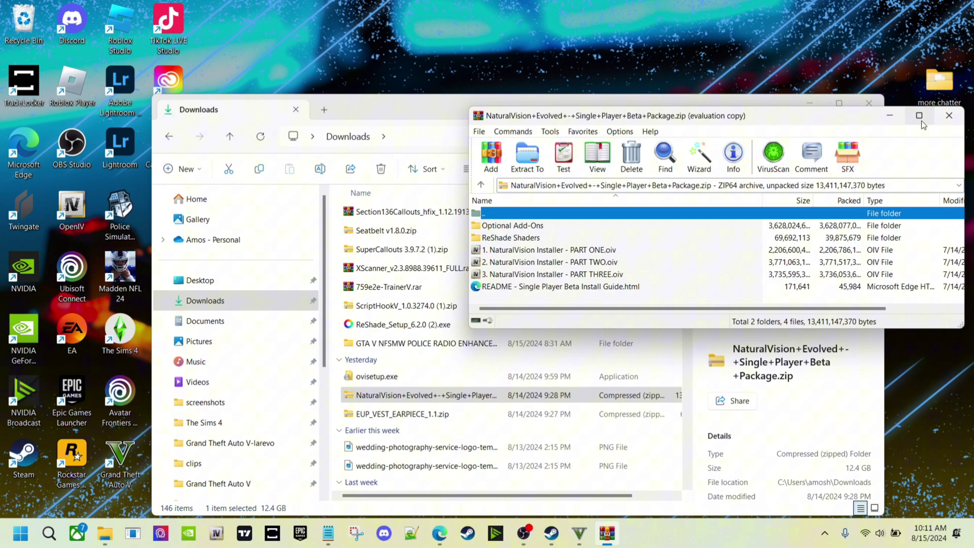
click(919, 116)
drag(421, 5, 971, 175)
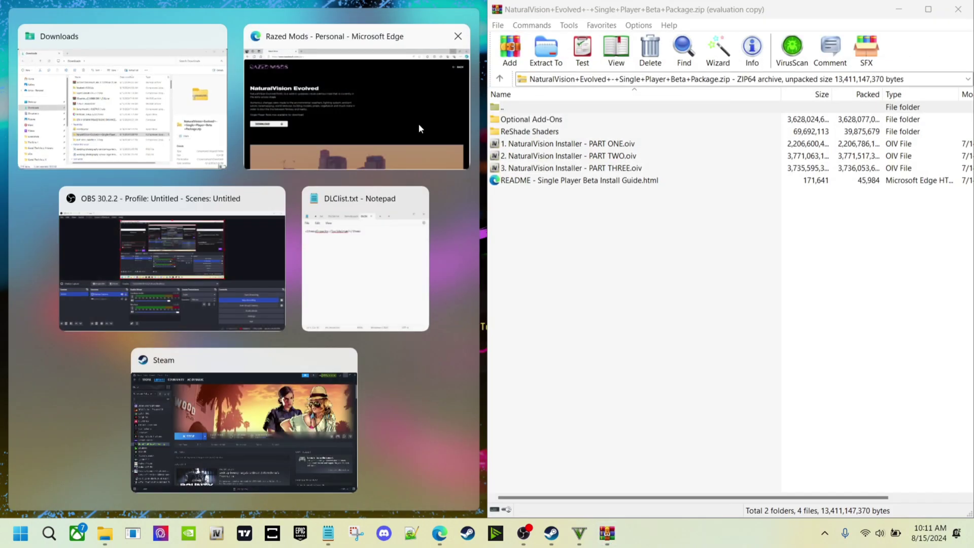
click(178, 52)
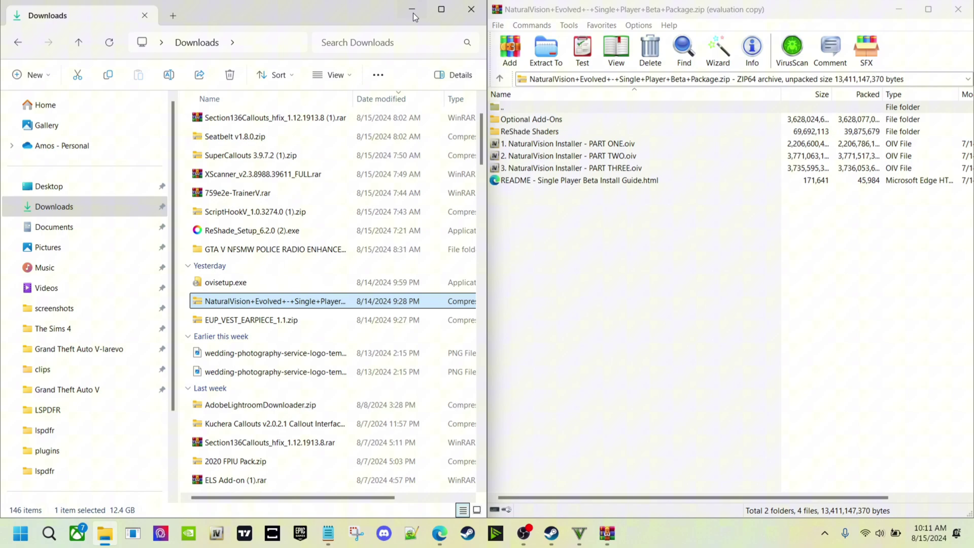
click(412, 11)
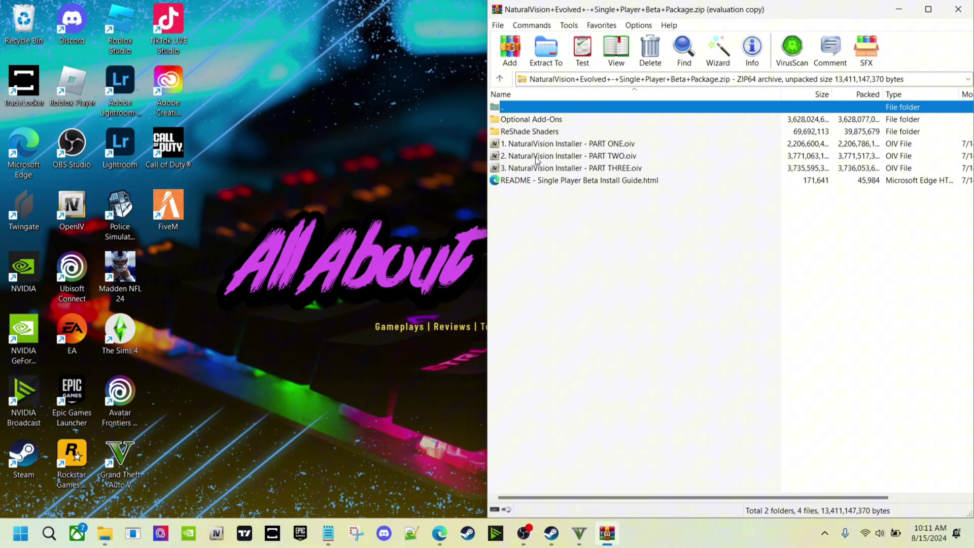
Launch OpenIV for GTA V on Windows, then minimize it
click(217, 534)
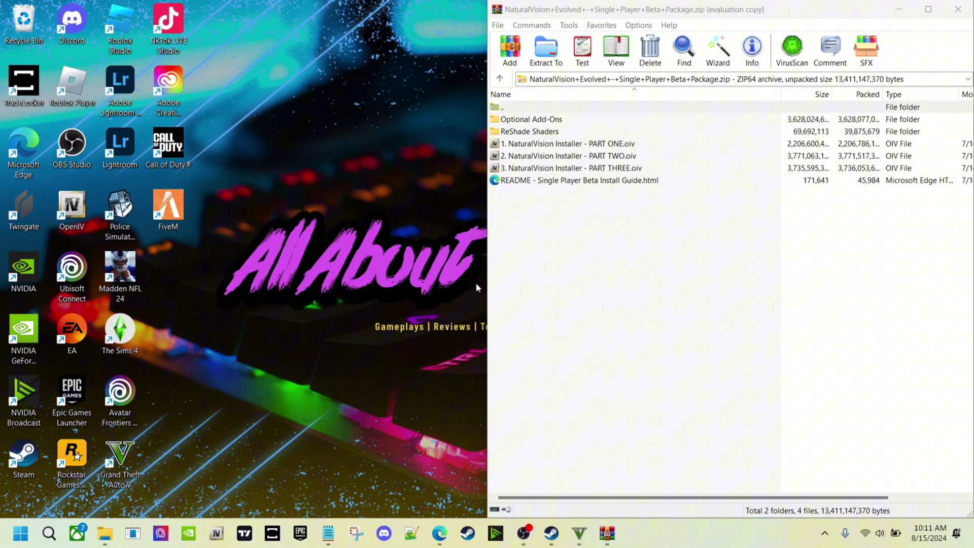
click(422, 287)
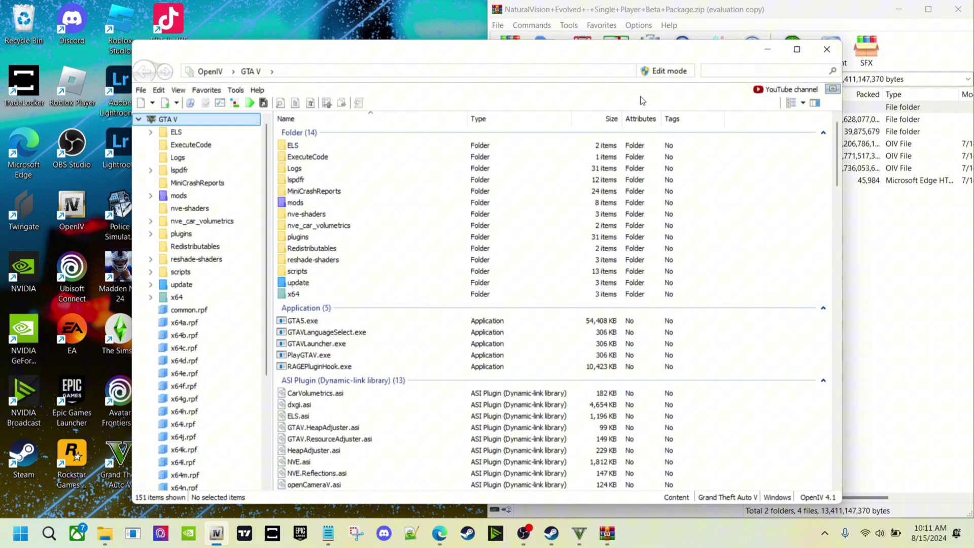
click(766, 50)
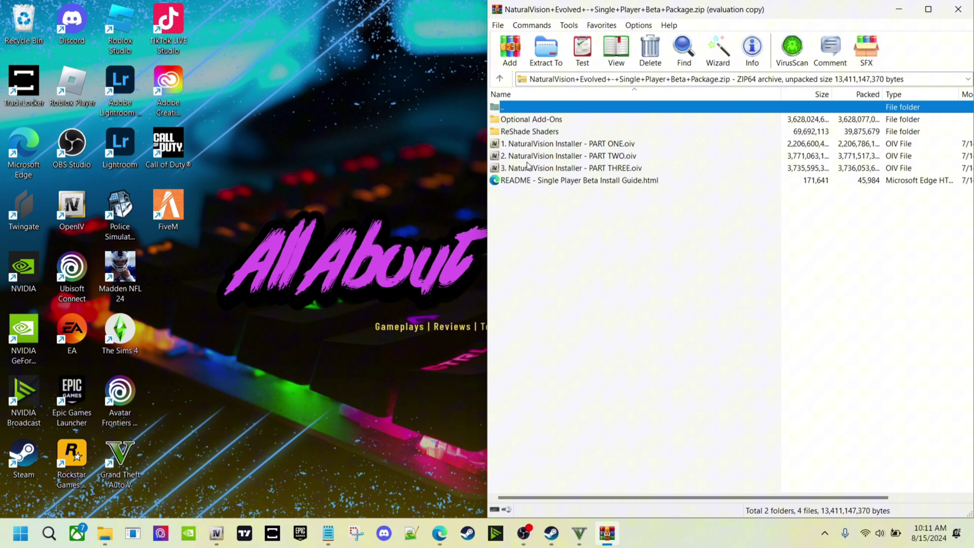
Check the options for the PART ONE installer, then reopen the Downloads folder
click(534, 144)
right_click(534, 145)
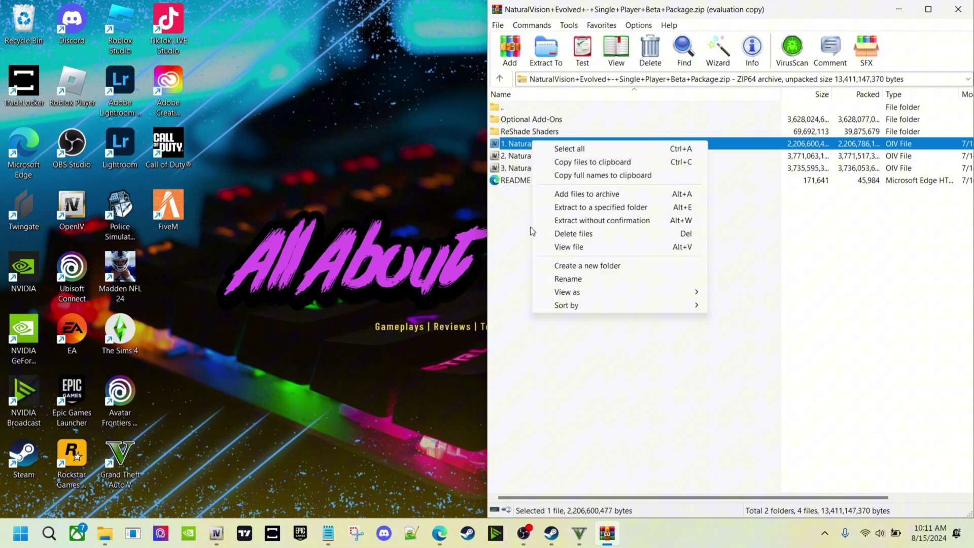
click(516, 229)
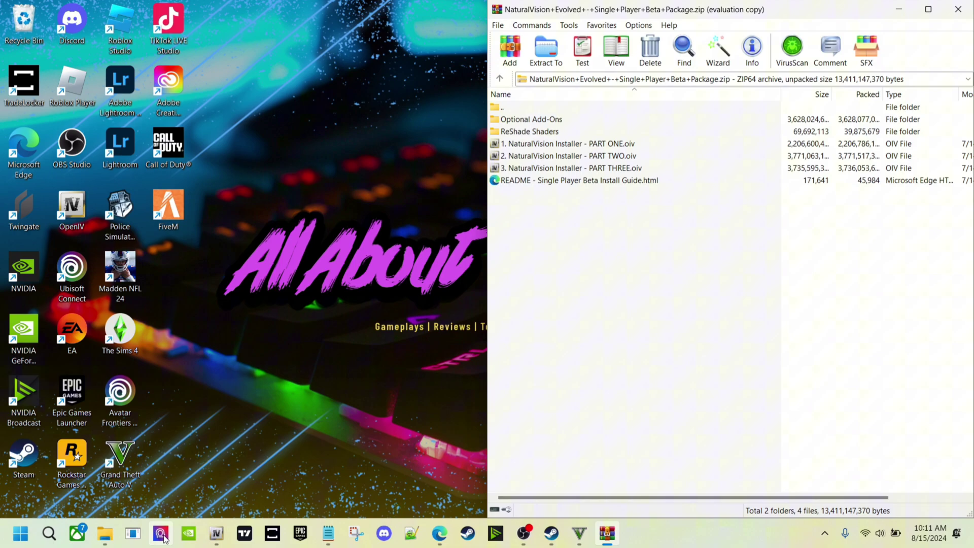
click(105, 533)
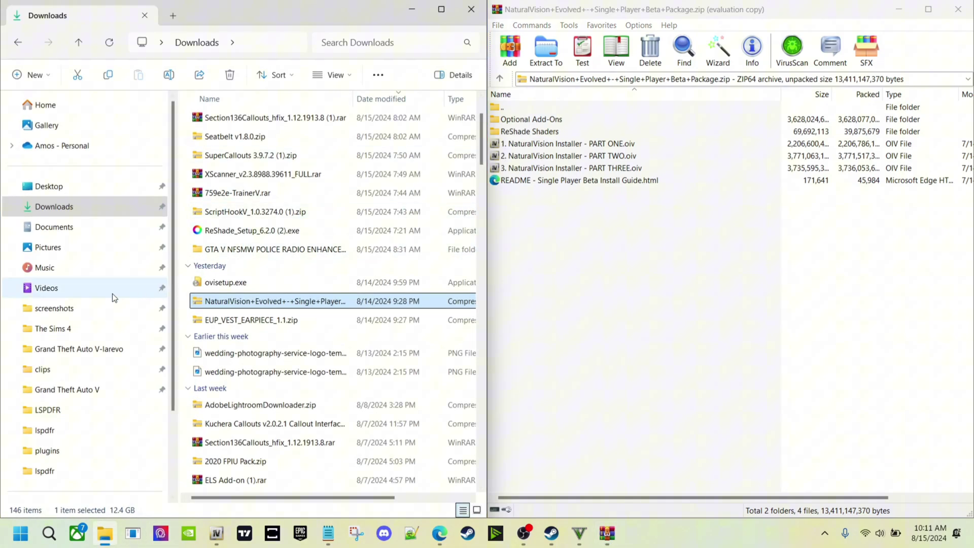
View the full list of apps that can open the NaturalVision zip
scroll(207, 318, down, 15)
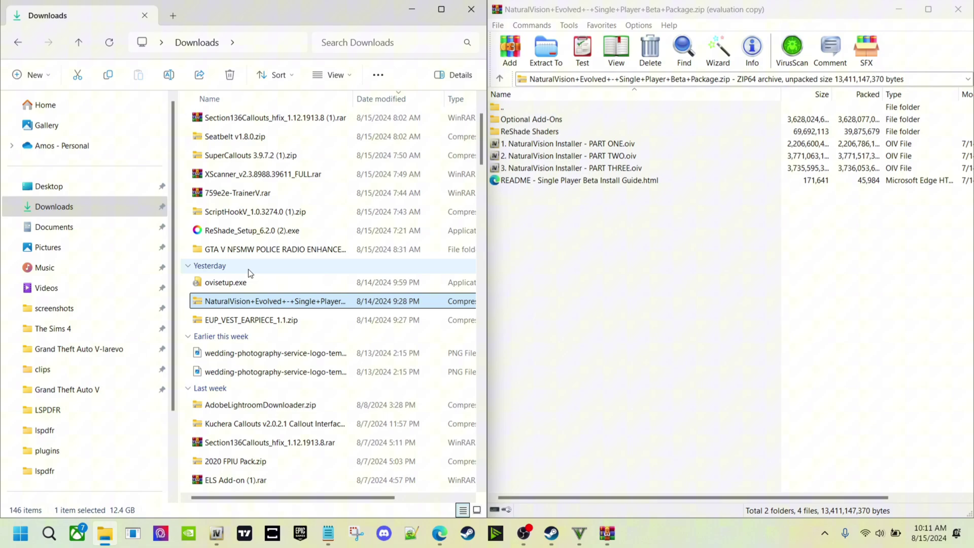
scroll(278, 300, down, 17)
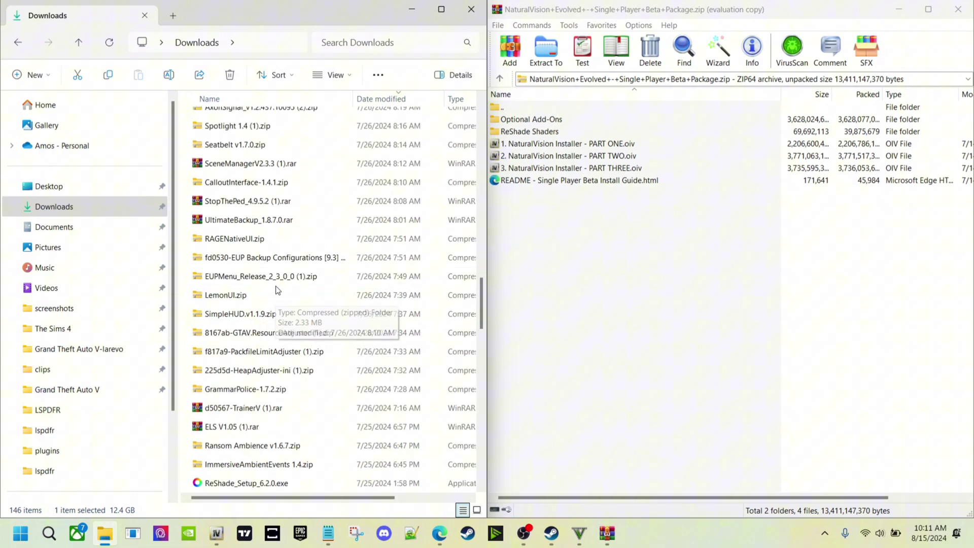
scroll(279, 285, down, 10)
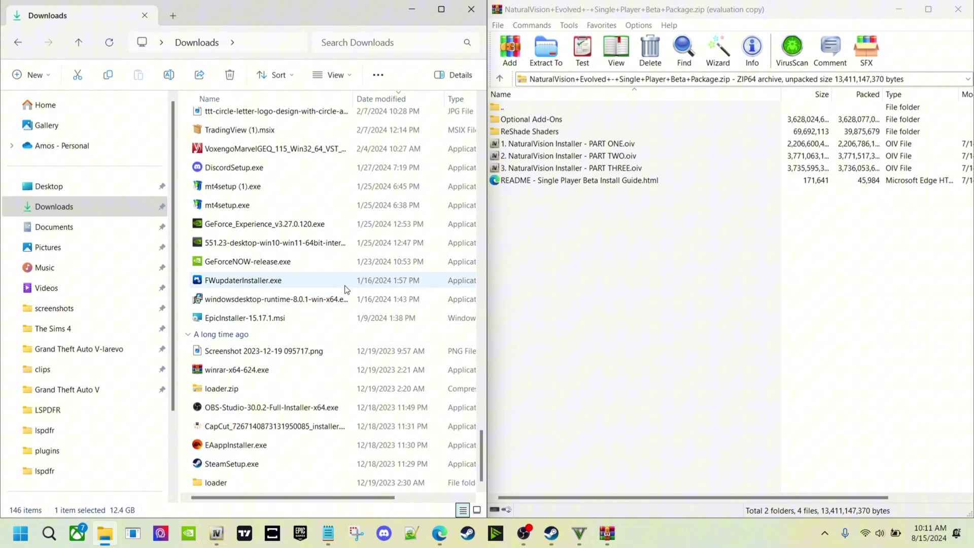
scroll(355, 299, up, 1)
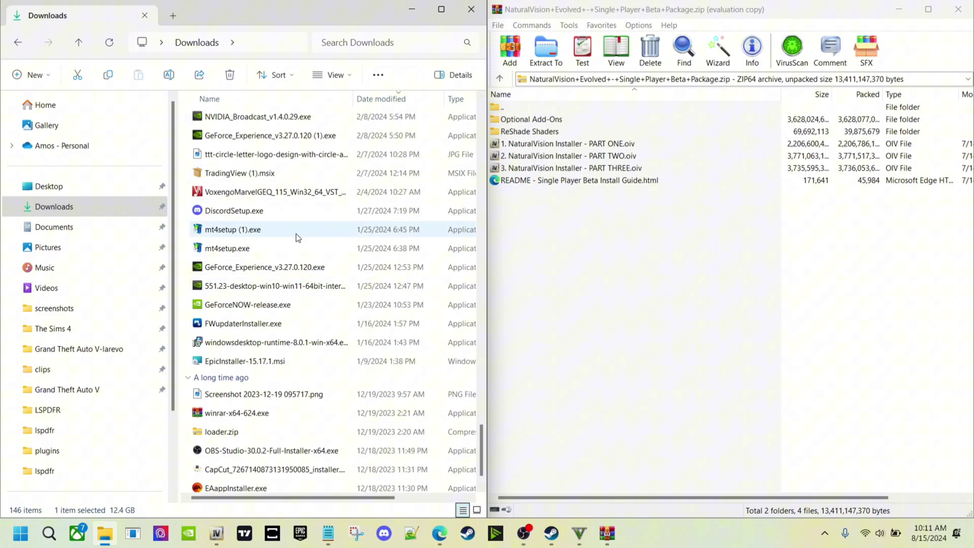
scroll(295, 231, up, 3)
drag(482, 428, 482, 126)
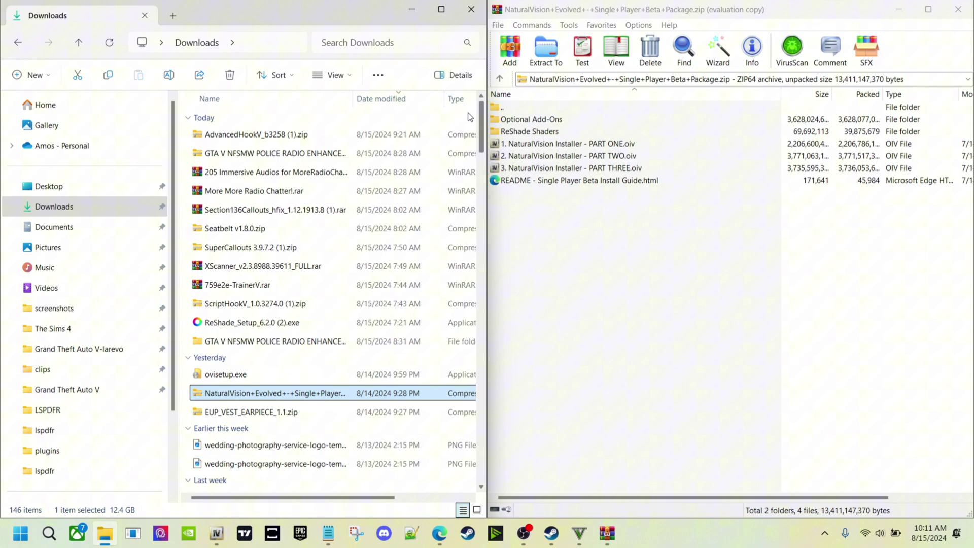
right_click(232, 398)
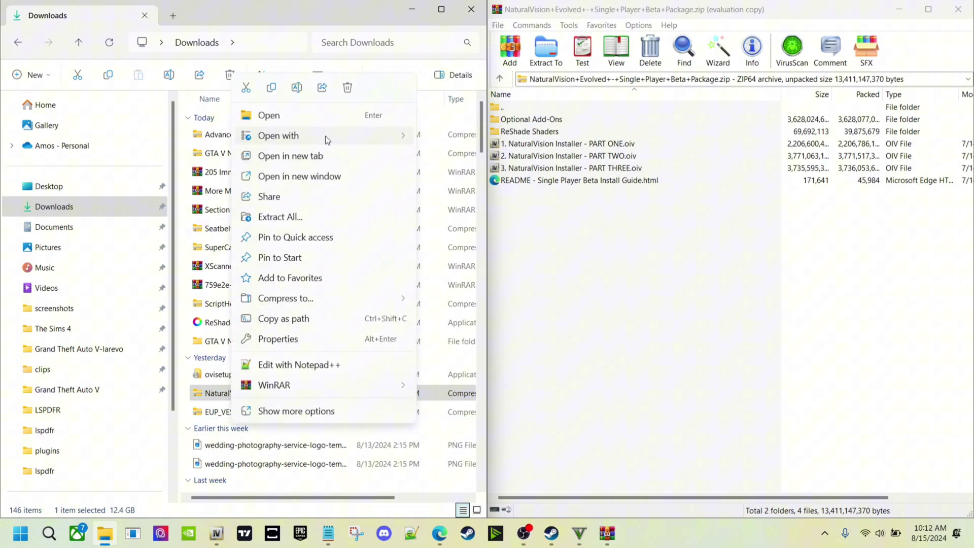
mouse_move(325, 135)
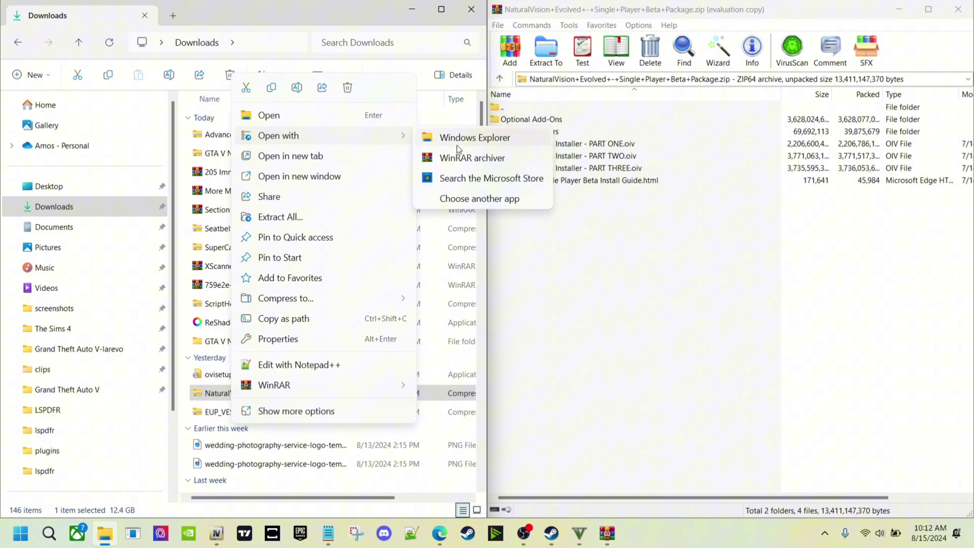
click(462, 199)
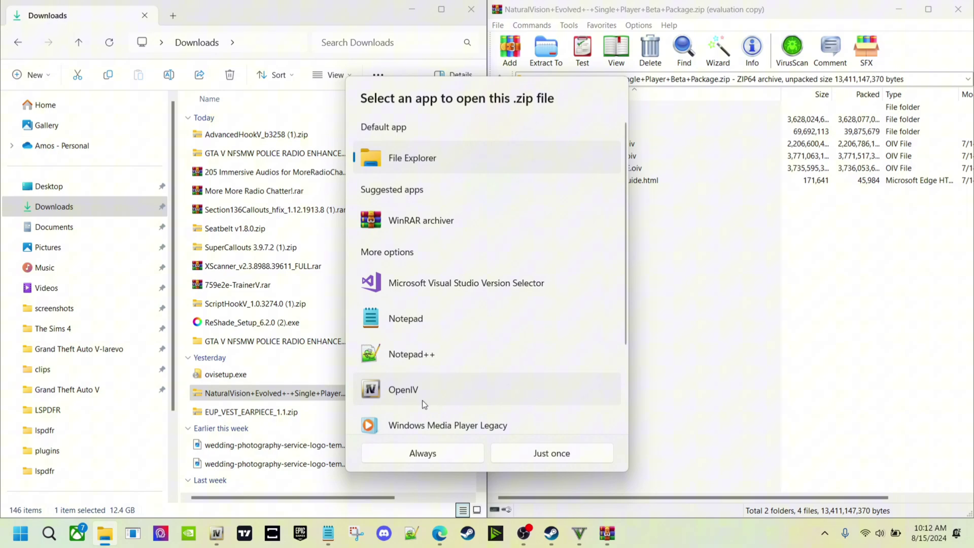
Close the app chooser, minimize Downloads and select the PART ONE installer in WinRAR
click(722, 387)
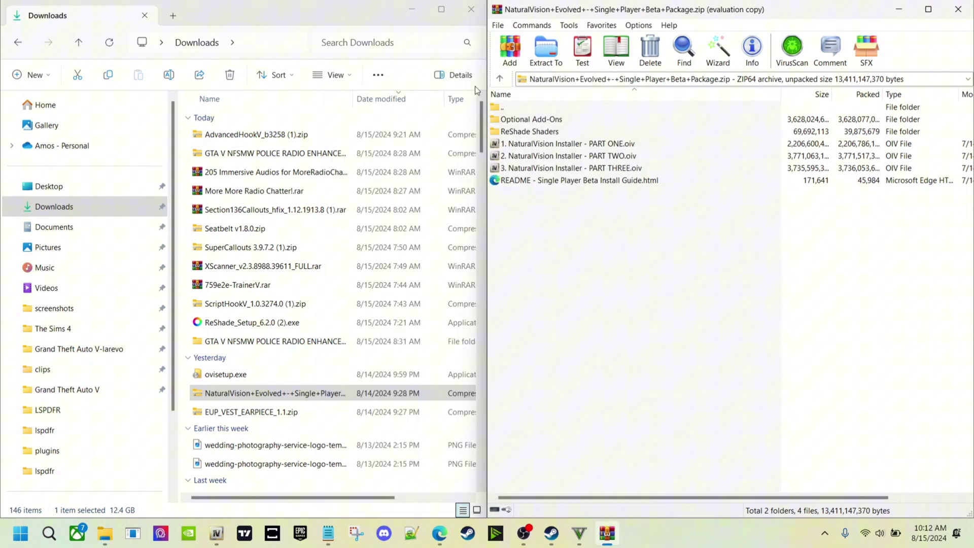
click(413, 10)
click(522, 145)
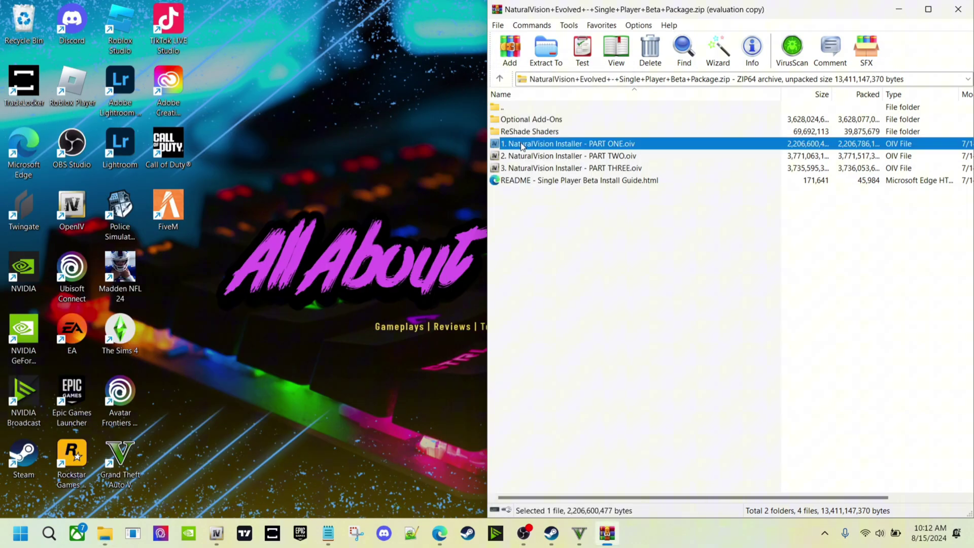
double_click(569, 148)
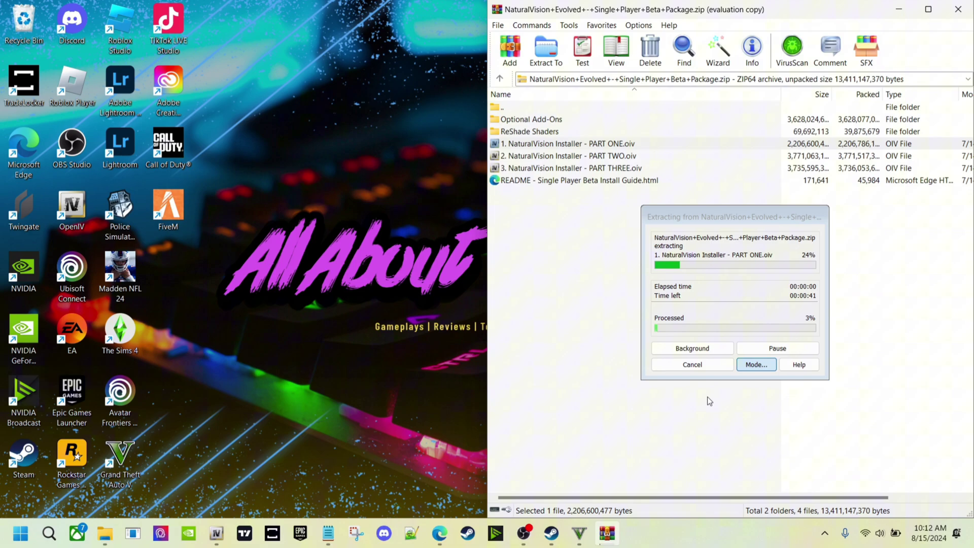
click(710, 364)
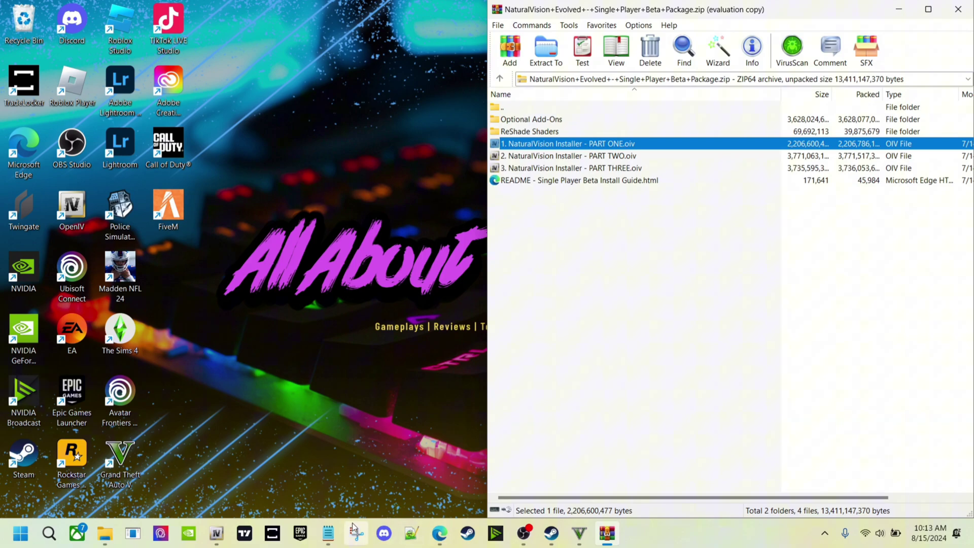
click(217, 533)
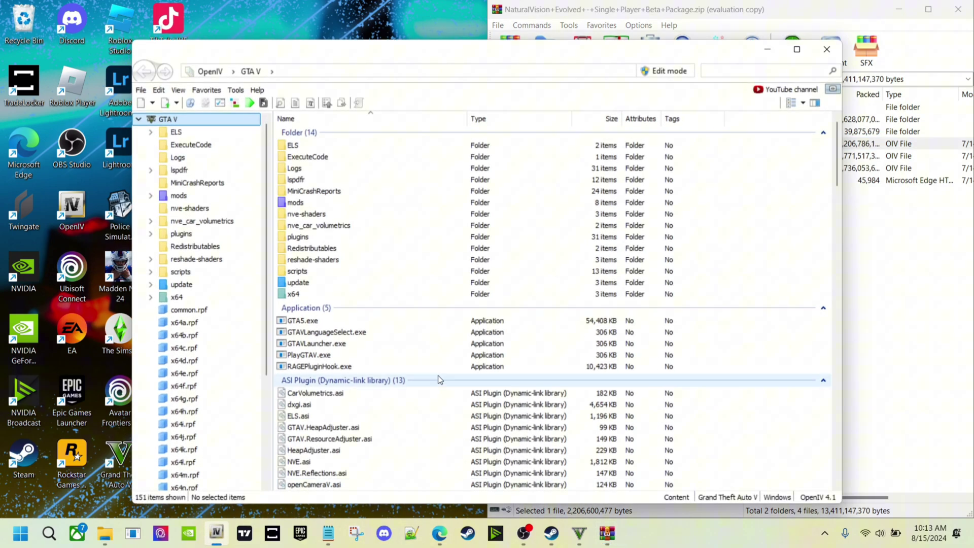
drag(535, 48, 466, 58)
click(854, 291)
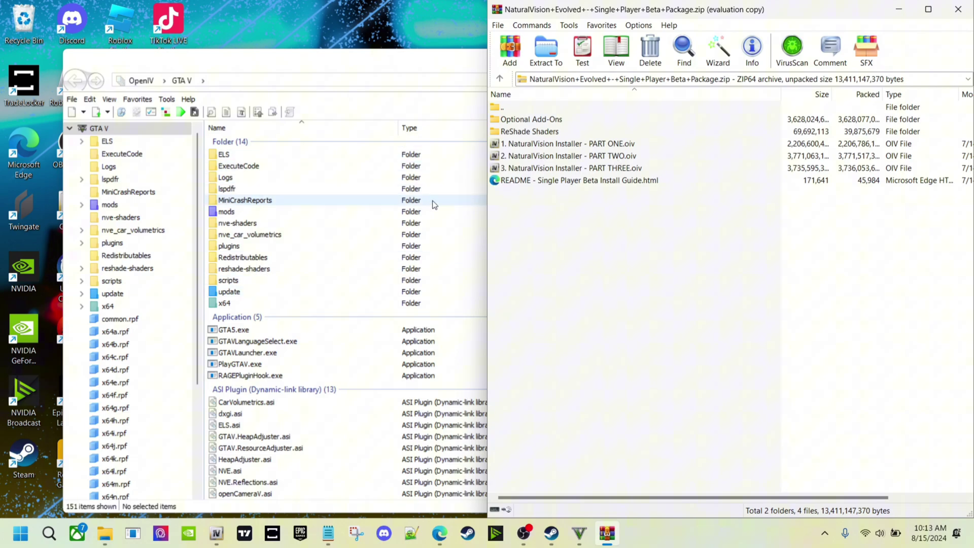
click(345, 61)
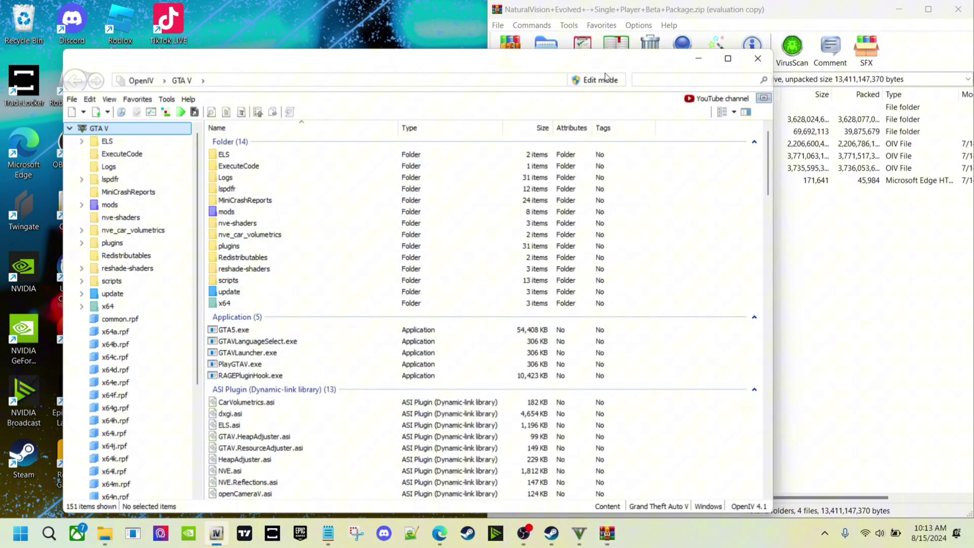
click(835, 211)
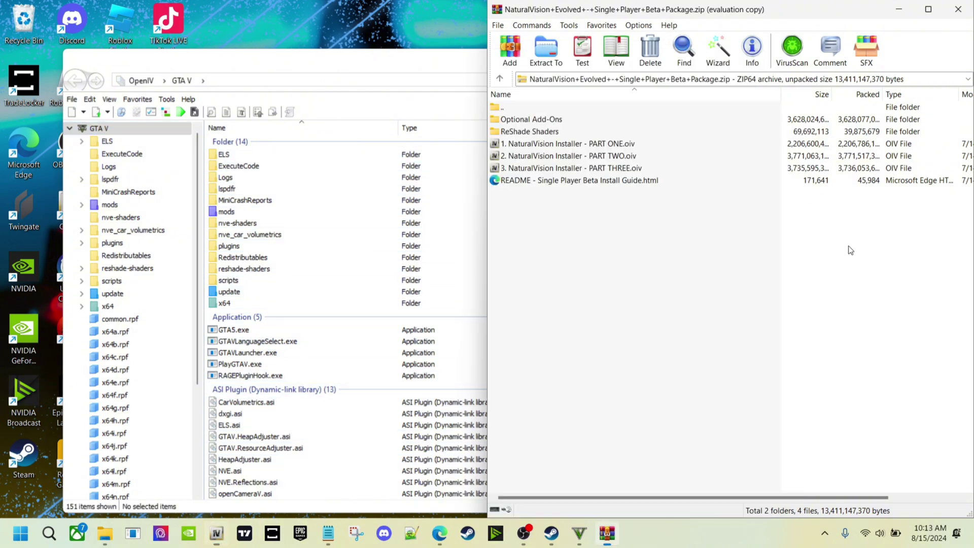
click(426, 91)
click(674, 61)
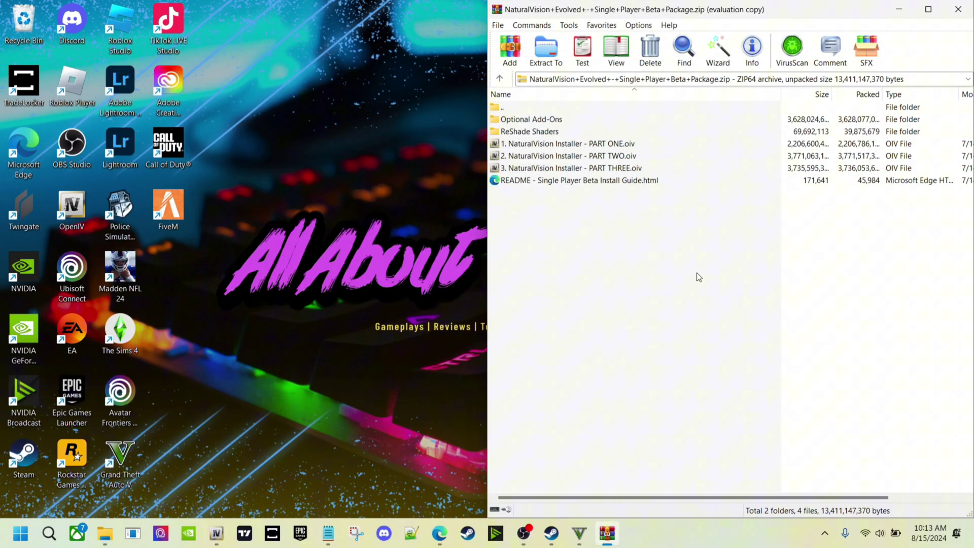
Select the five items in the archive's ReShade Shaders folder and open the Grand Theft Auto V folder
click(530, 133)
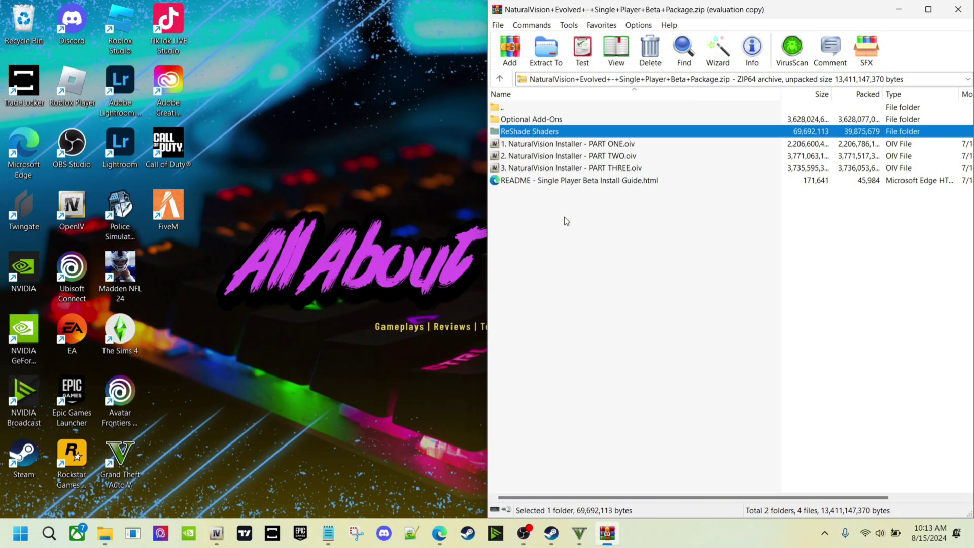
double_click(535, 133)
drag(518, 196, 517, 127)
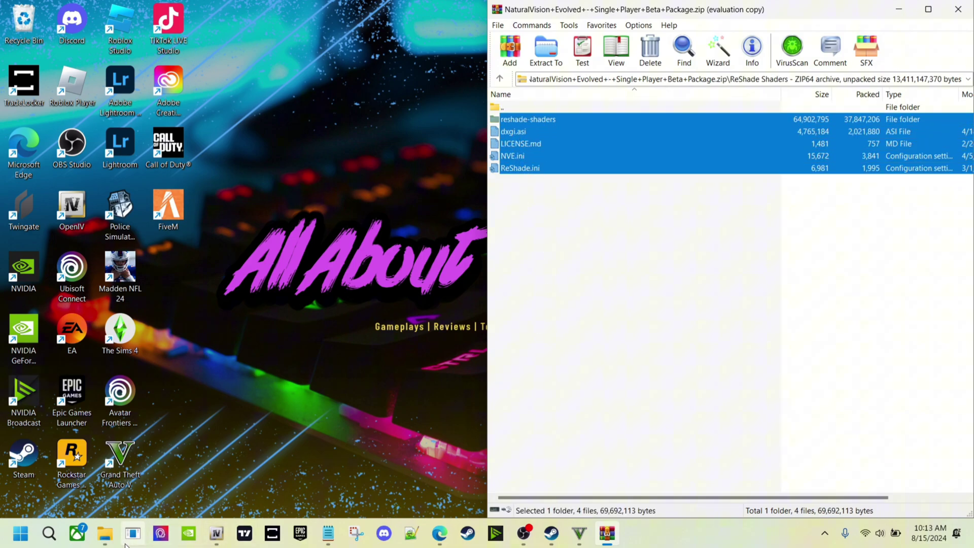
click(105, 533)
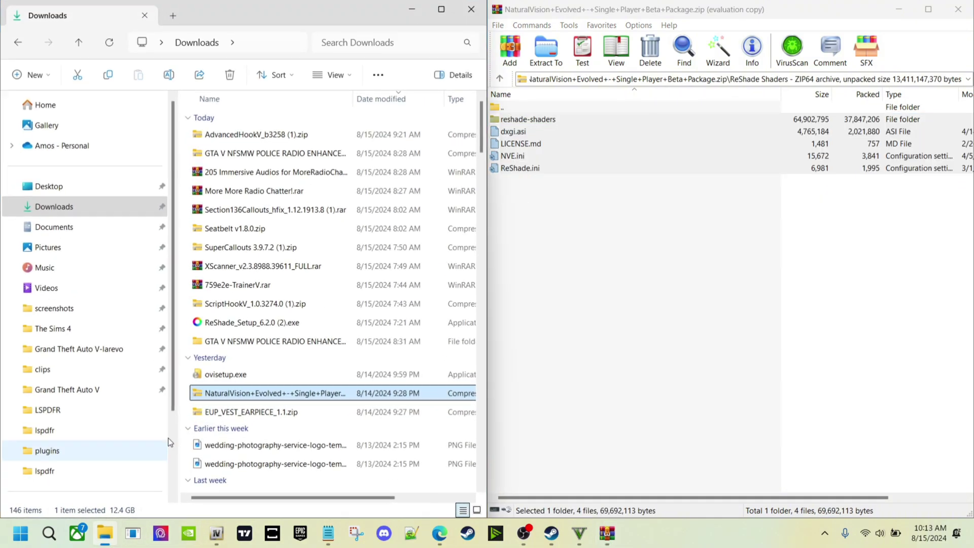
click(90, 390)
Copy the five ReShade files and drag them into the Grand Theft Auto V game folder
drag(525, 203, 512, 123)
right_click(515, 132)
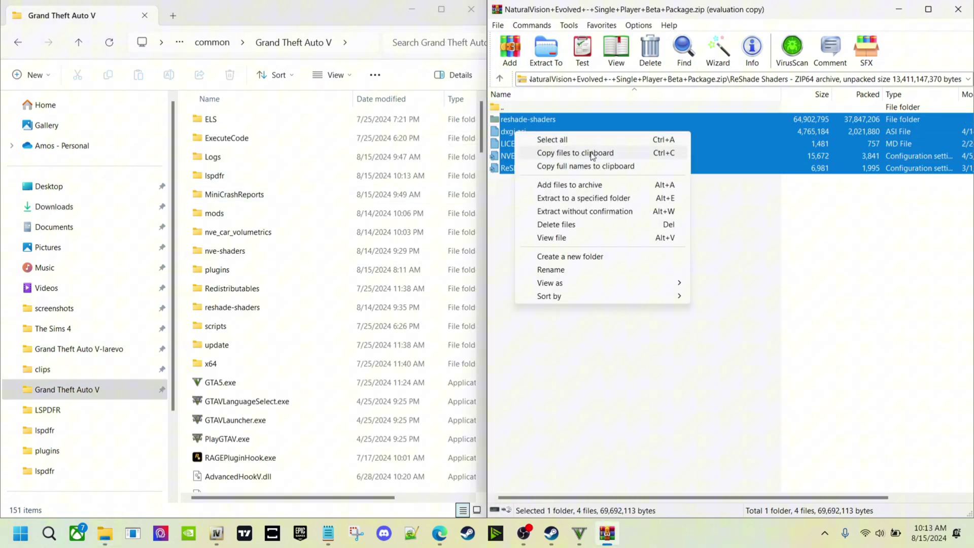
click(591, 153)
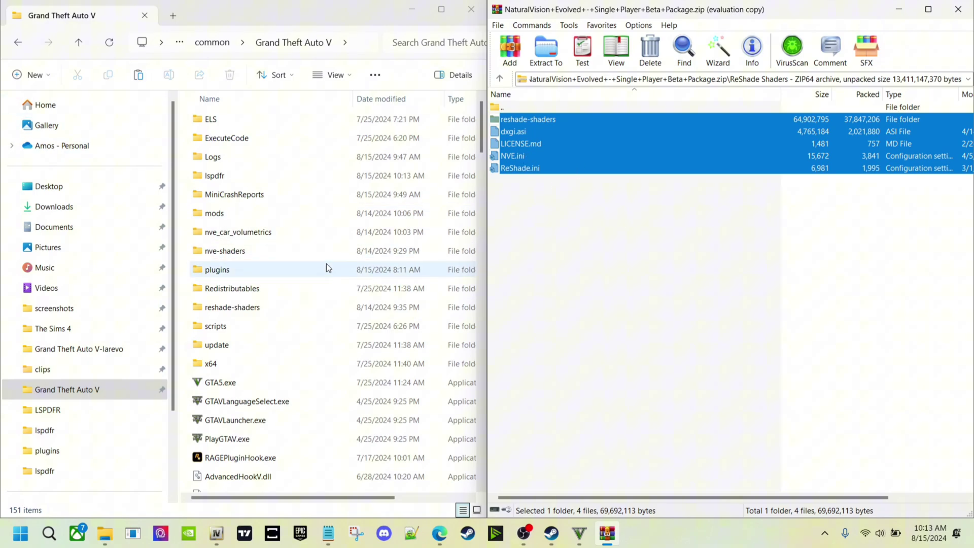
drag(570, 148, 633, 371)
click(369, 504)
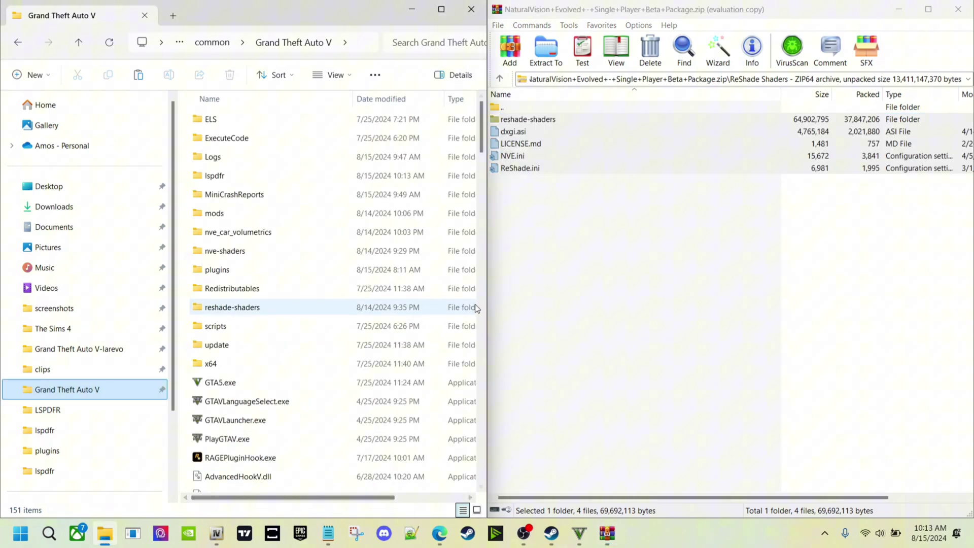
click(533, 284)
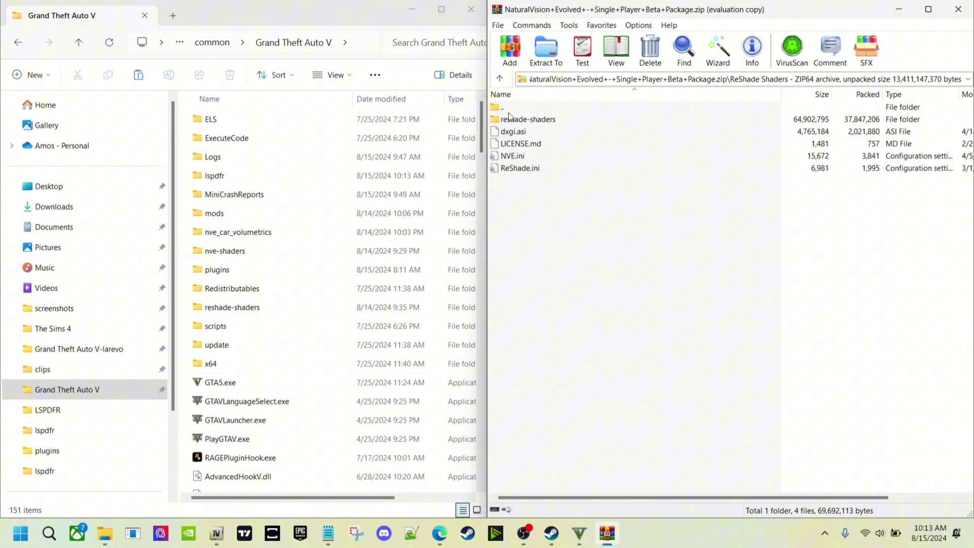
Open the Optional Add-Ons folder, inspect 19. Darker Nights, and return to the add-on list
key(BackSpace)
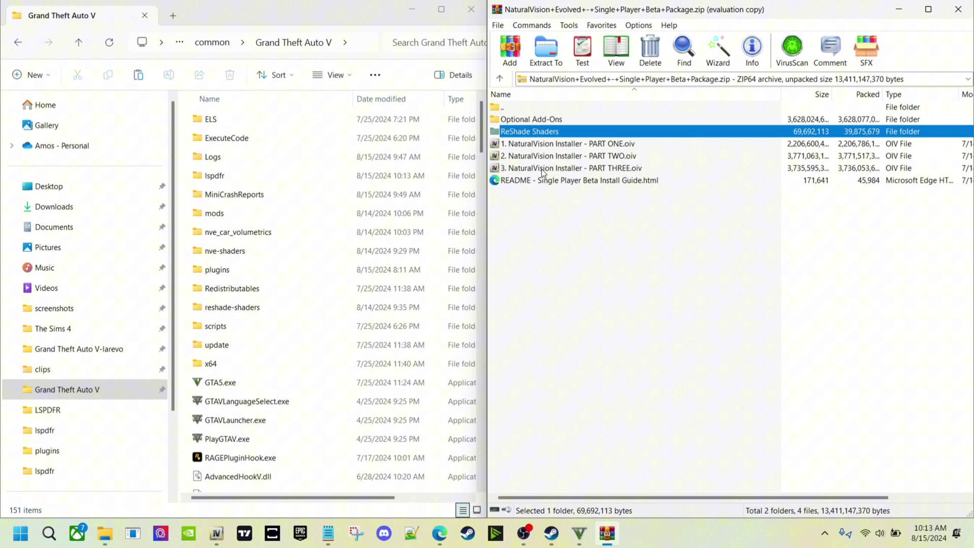
click(535, 120)
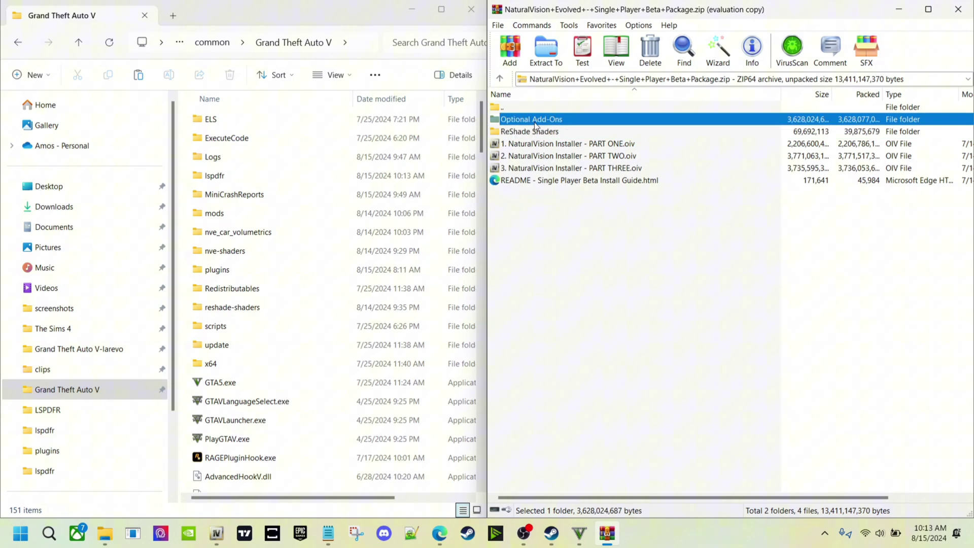
double_click(535, 121)
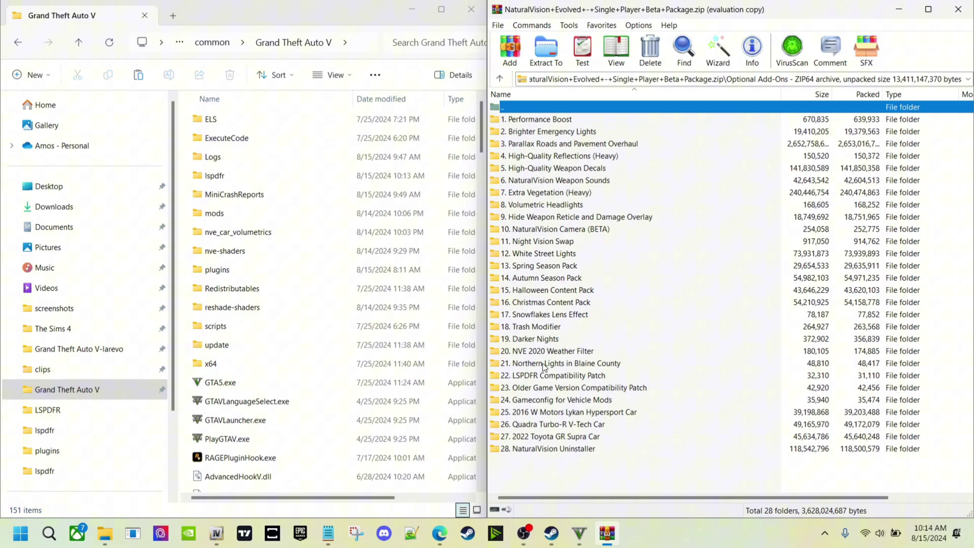
double_click(538, 339)
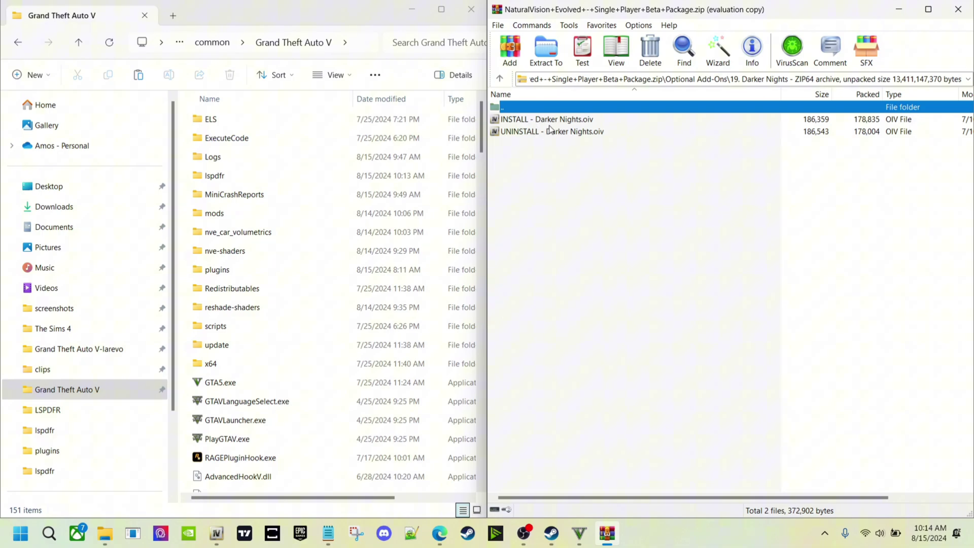
key(BackSpace)
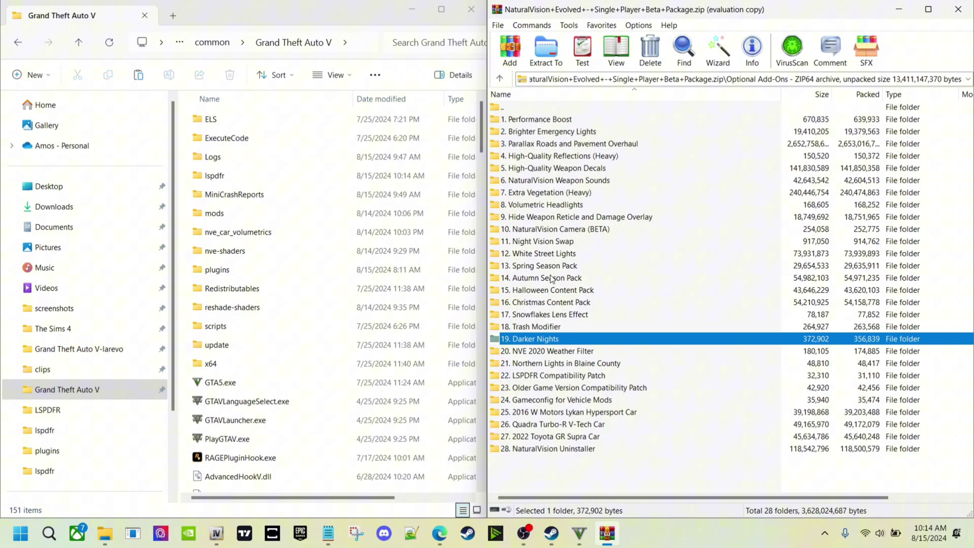
double_click(551, 269)
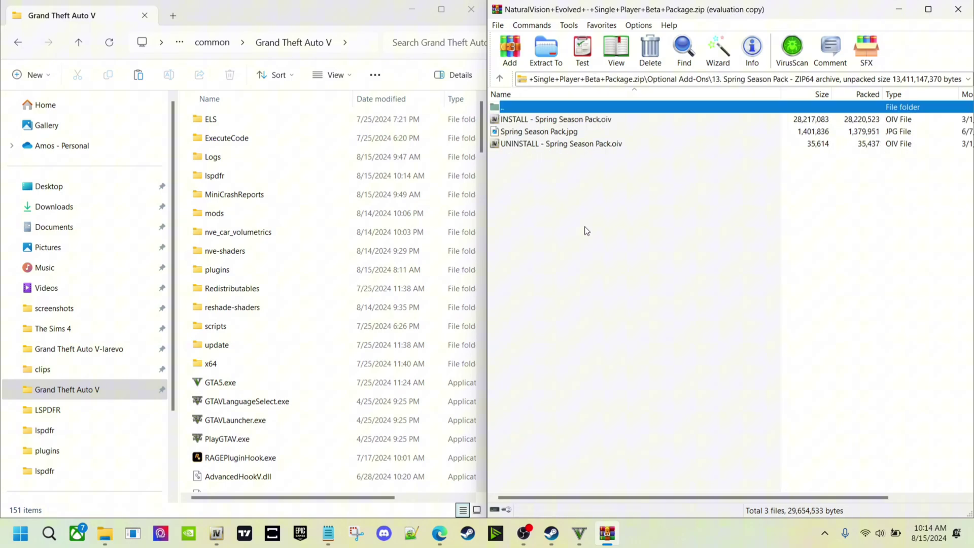
click(535, 121)
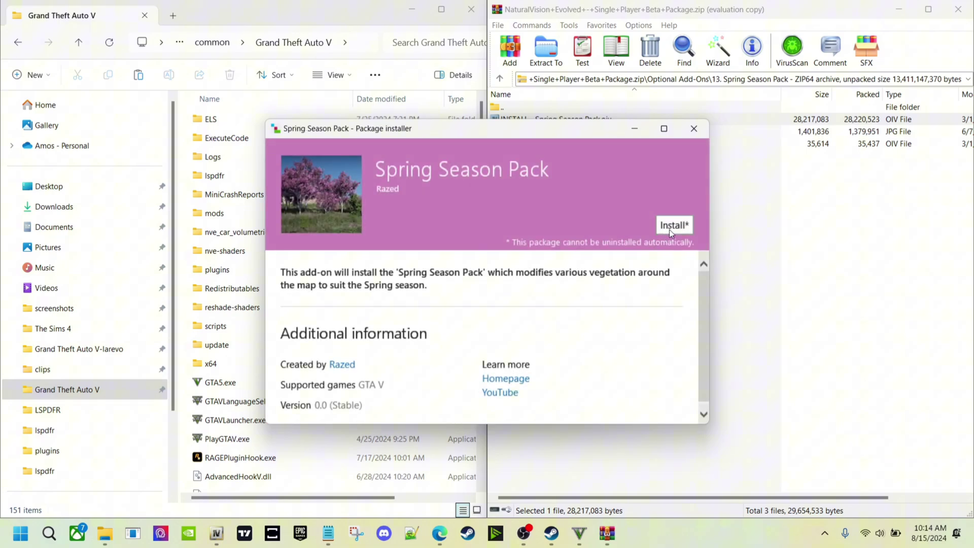
click(679, 226)
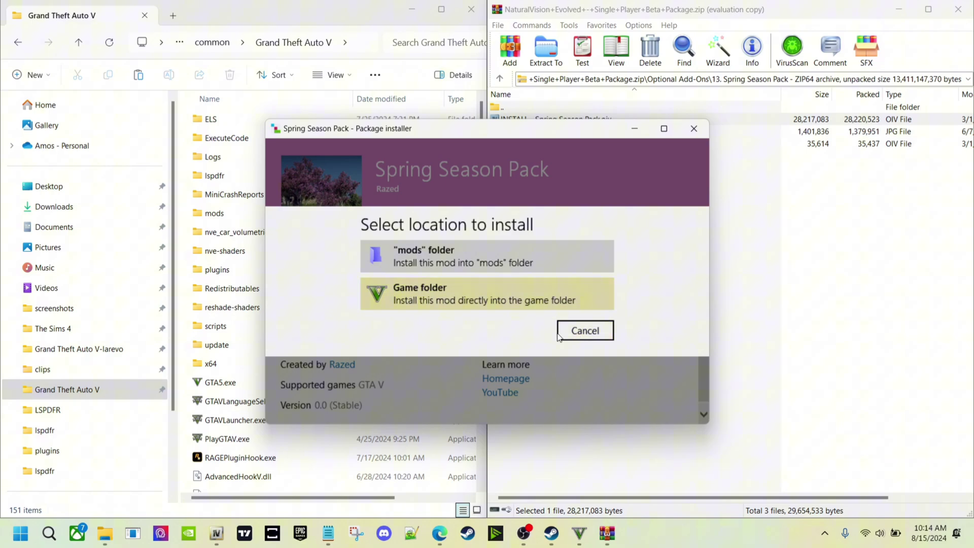
click(583, 333)
click(691, 131)
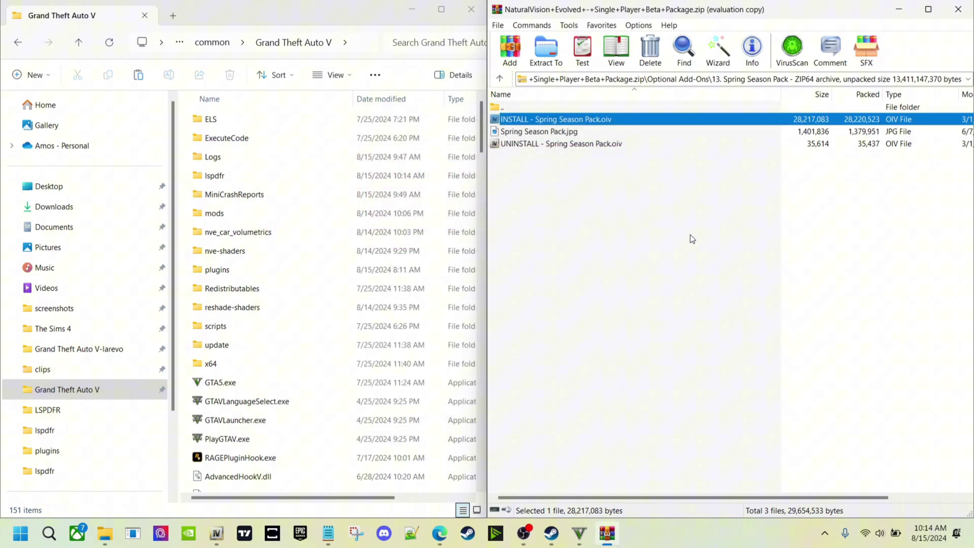
key(BackSpace)
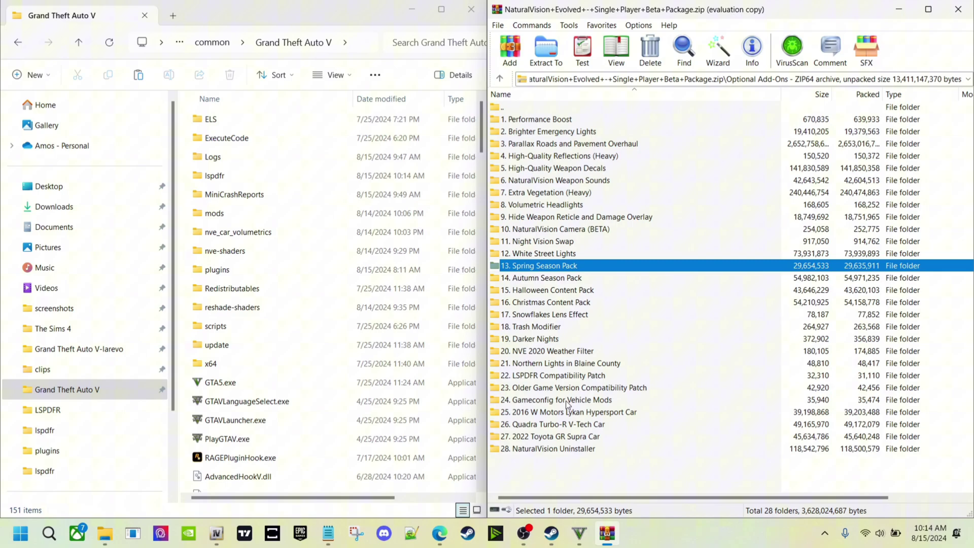
Launch the 22. LSPDFR Compatibility Patch INSTALL package, cancel the install, and close the installer
click(527, 378)
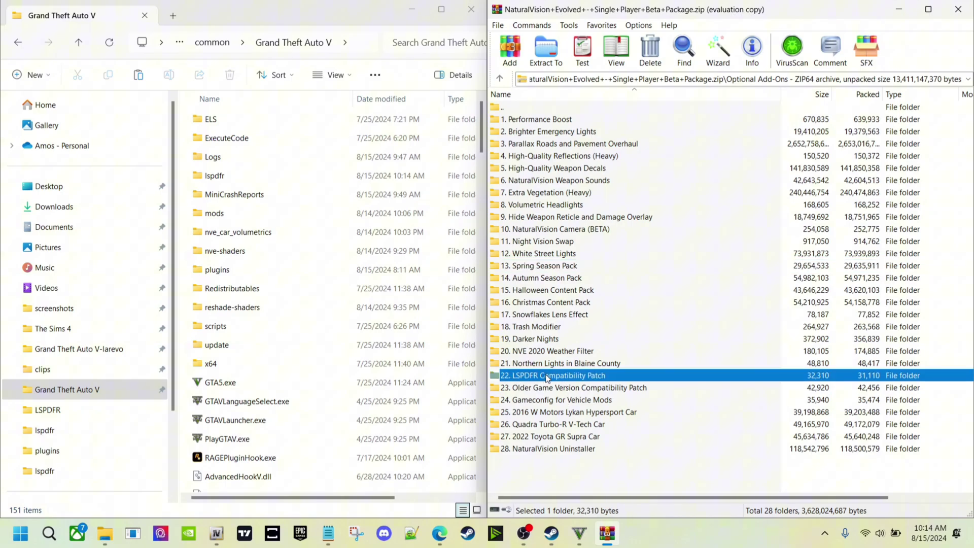
double_click(547, 376)
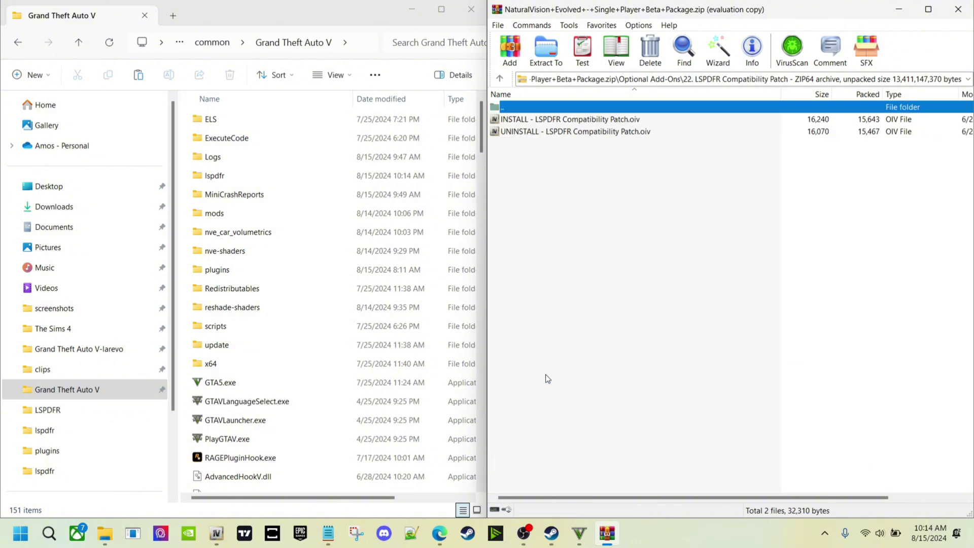
click(560, 122)
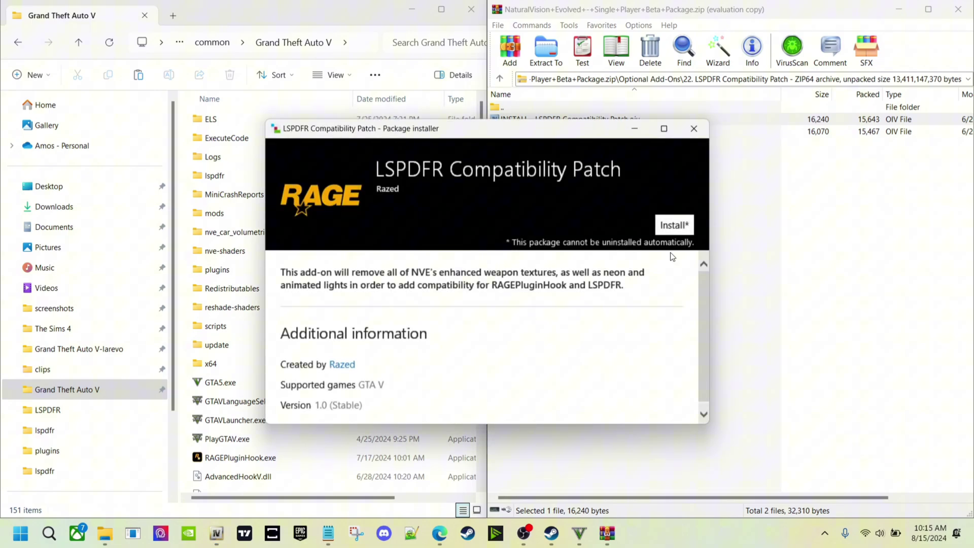
click(678, 227)
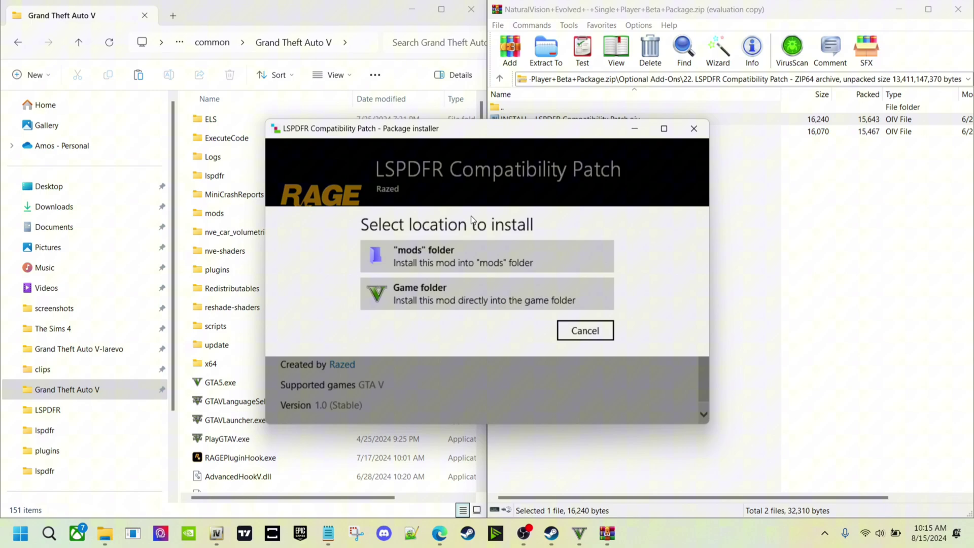
click(577, 343)
click(694, 130)
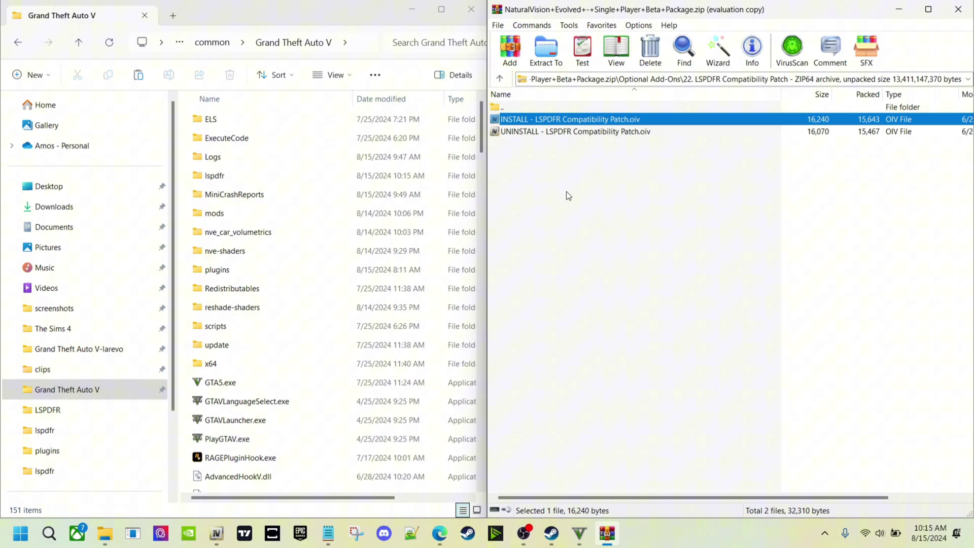
Reopen the LSPDFR patch install package, close it again, and shrink the WinRAR window
key(Down)
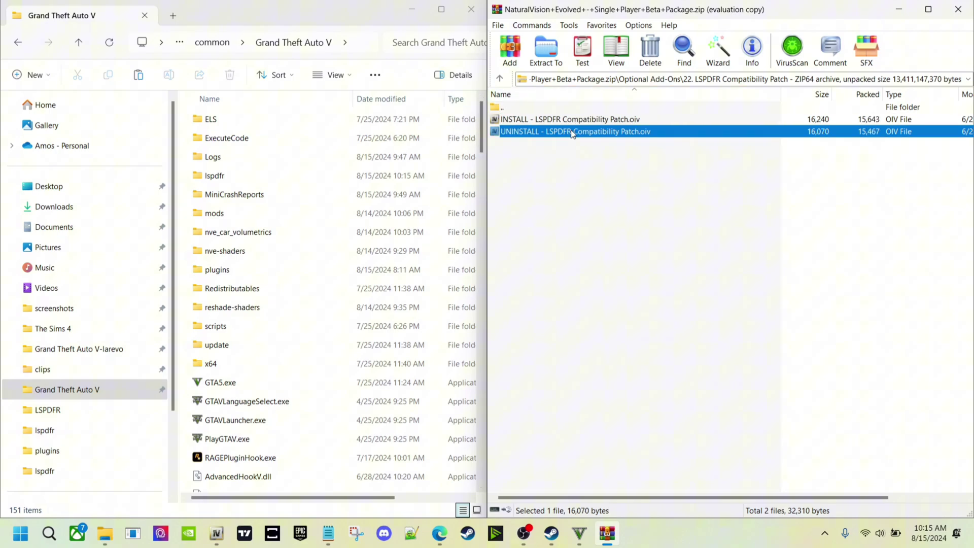
key(Up)
key(BackSpace)
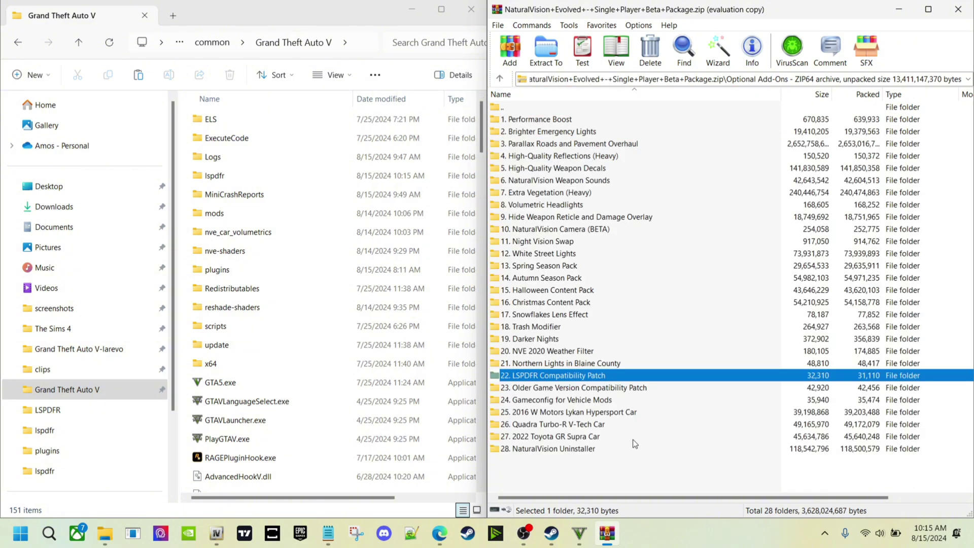
click(572, 387)
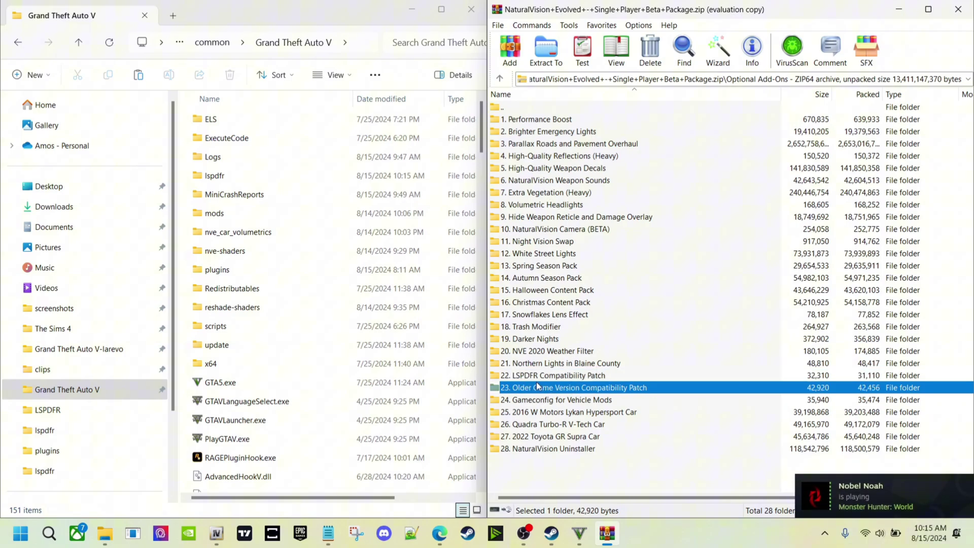
click(535, 378)
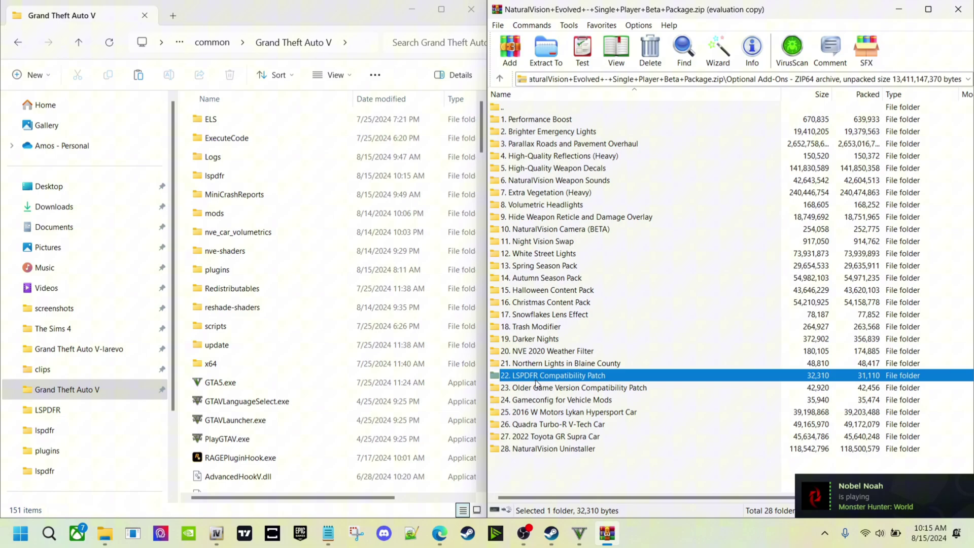
double_click(535, 378)
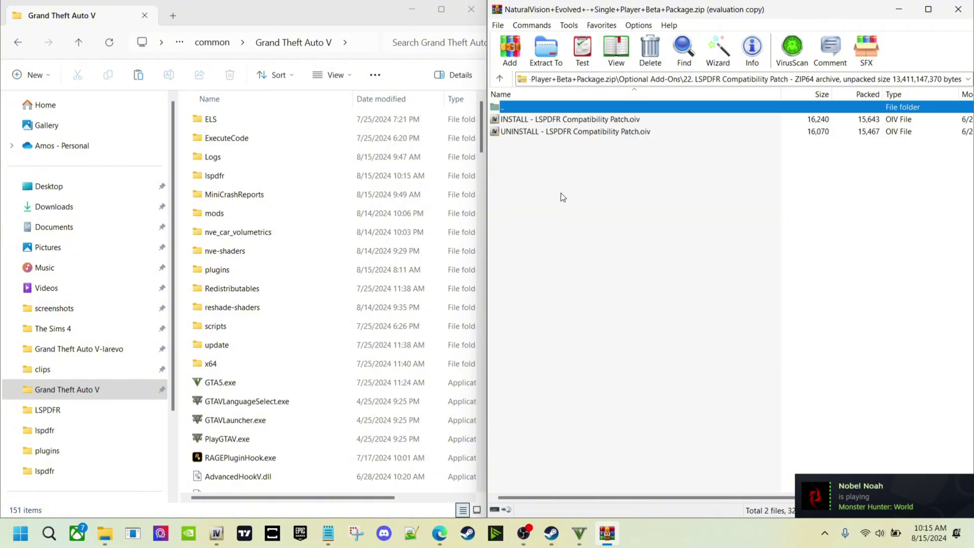
click(573, 124)
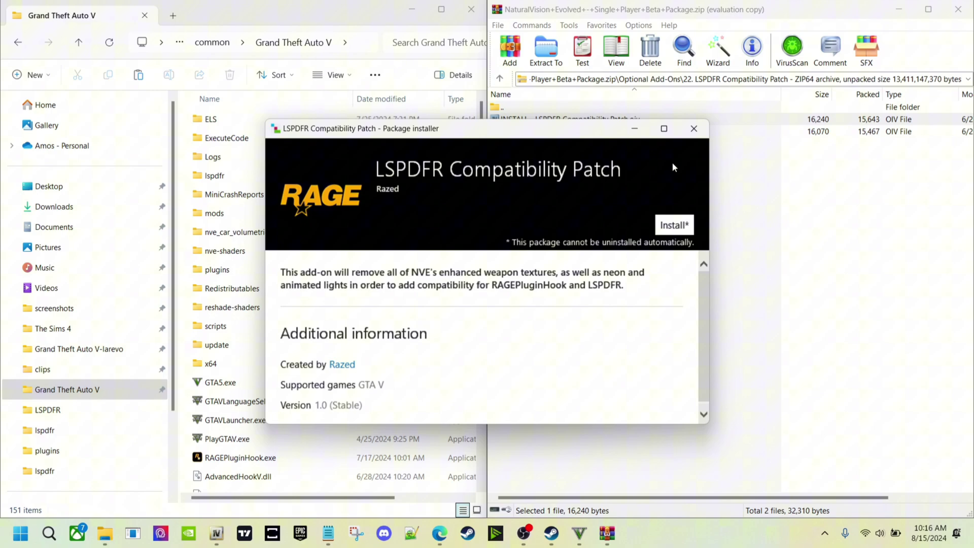
click(691, 129)
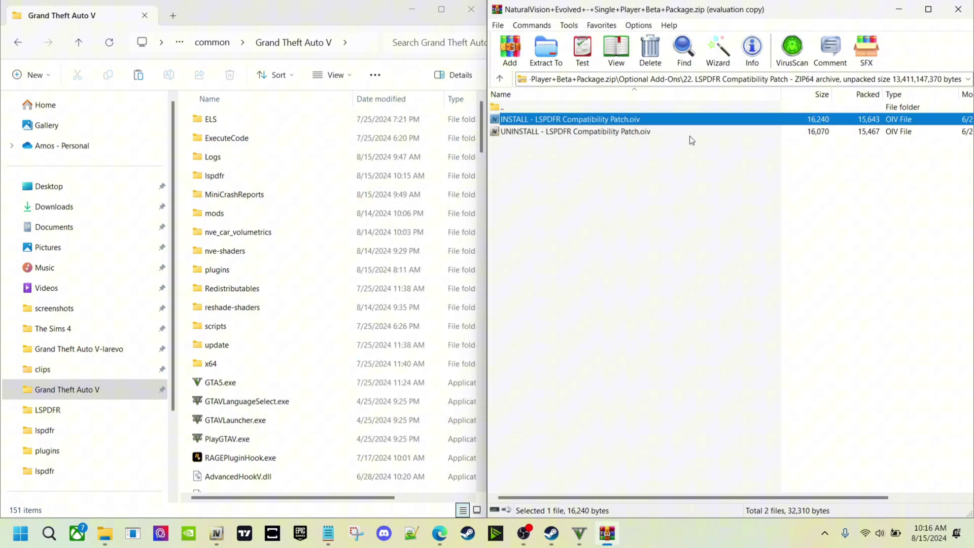
drag(794, 11, 694, 38)
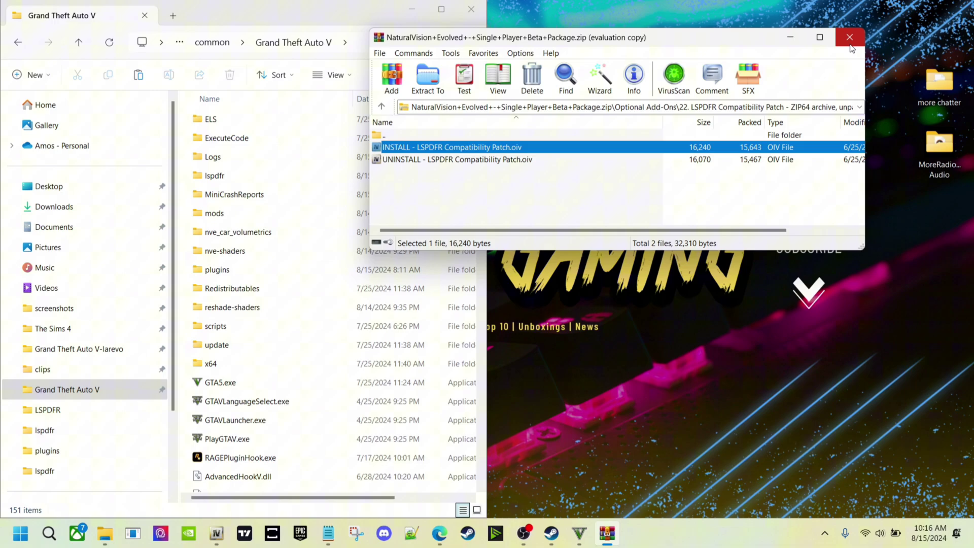
Close the NaturalVision archive and the game folder, then launch Grand Theft Auto V
click(849, 38)
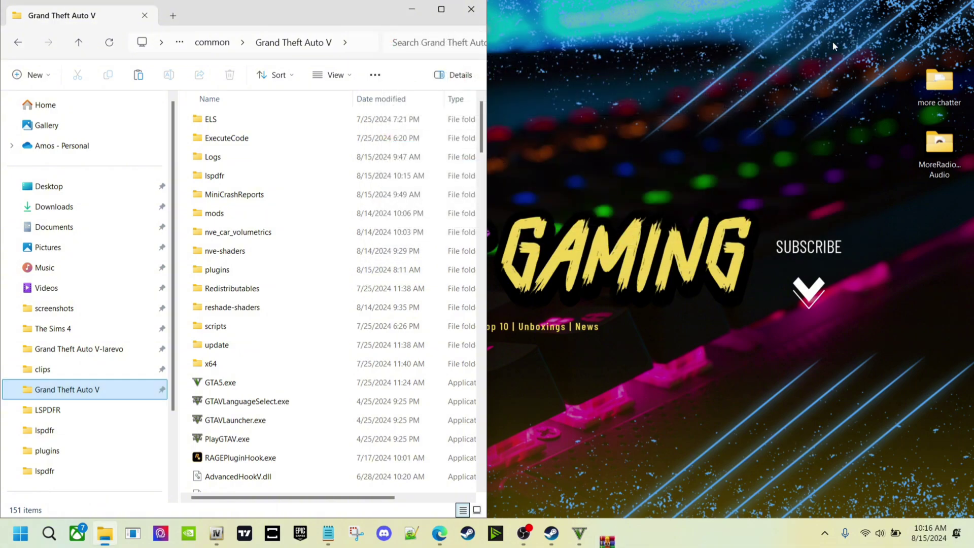
click(471, 10)
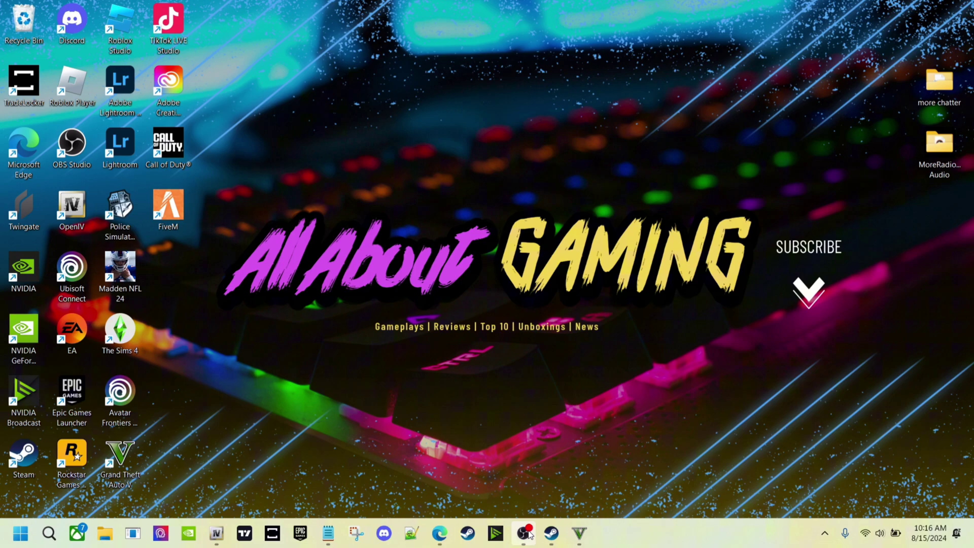
mouse_move(529, 534)
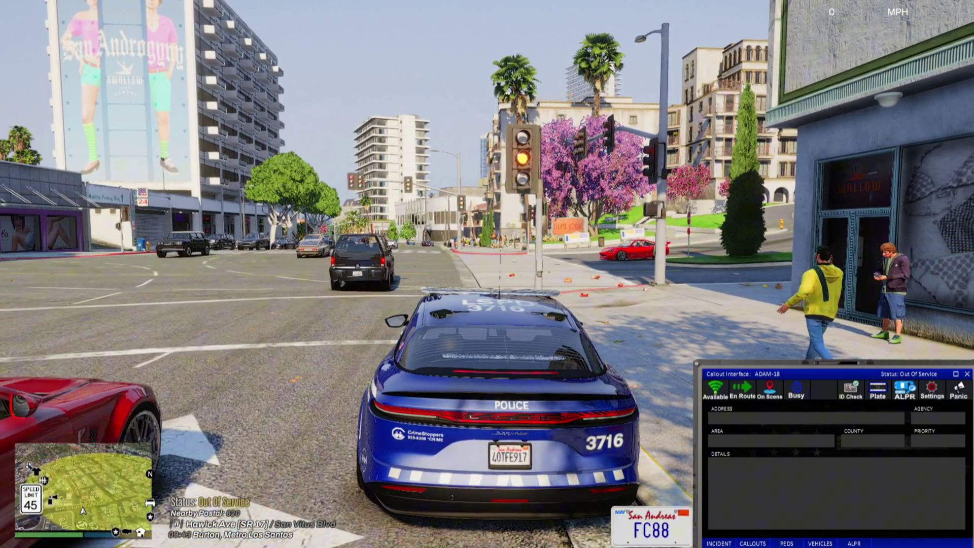
In the ReShade overlay, sort active effects to the top, enable iMMERSE Sharpen, then close it
key(Home)
key(Home)
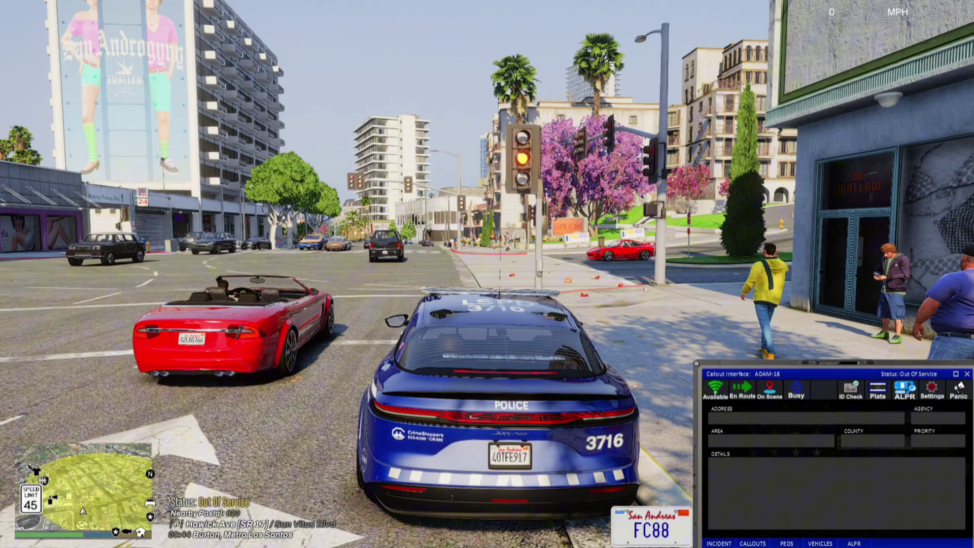
key(Home)
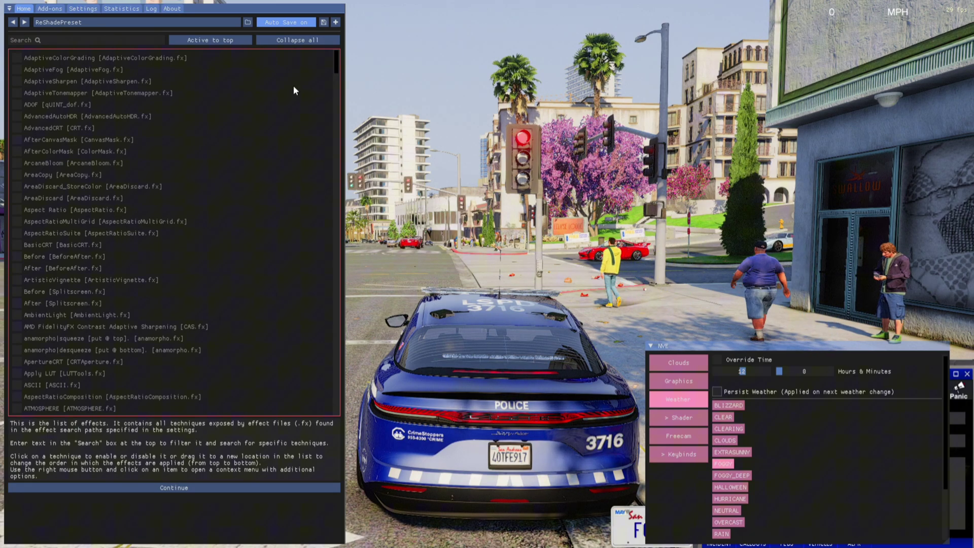
click(230, 41)
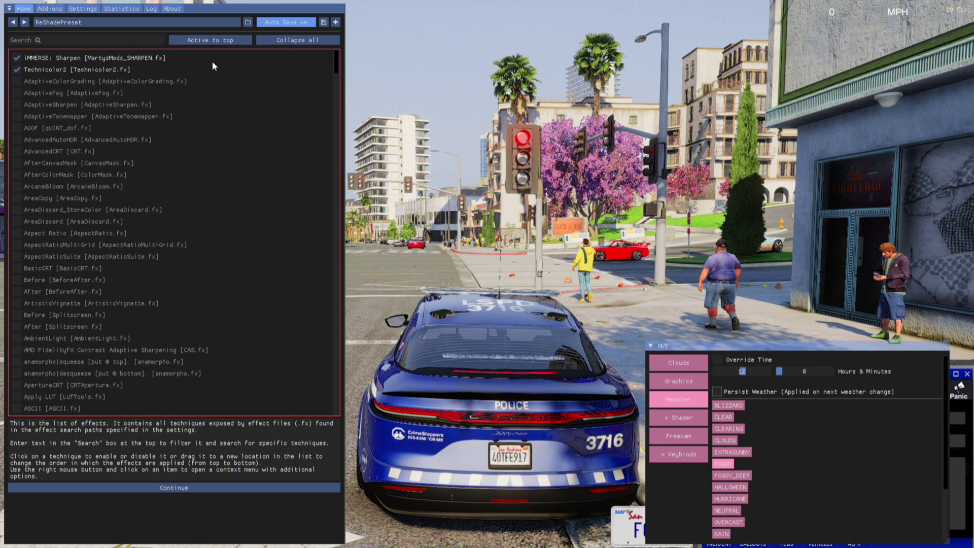
click(15, 62)
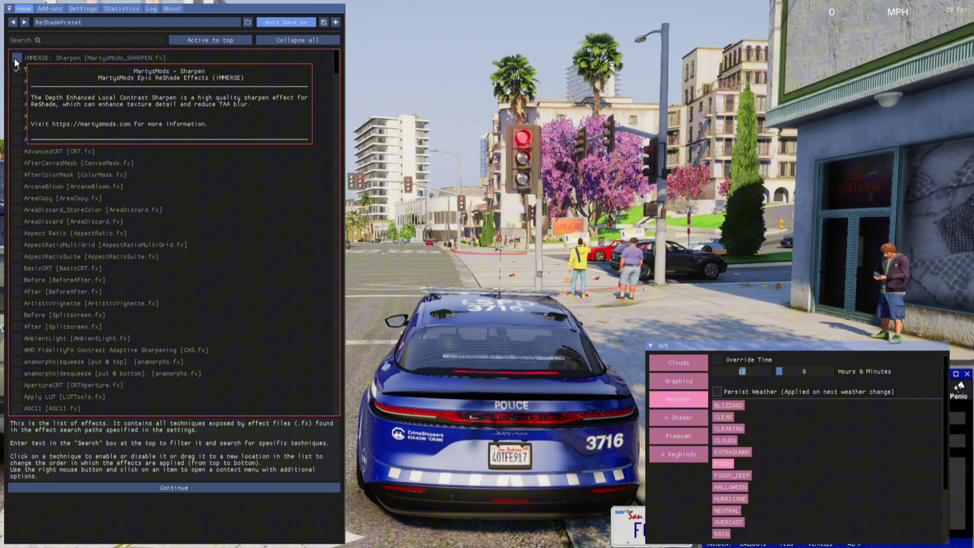
key(Home)
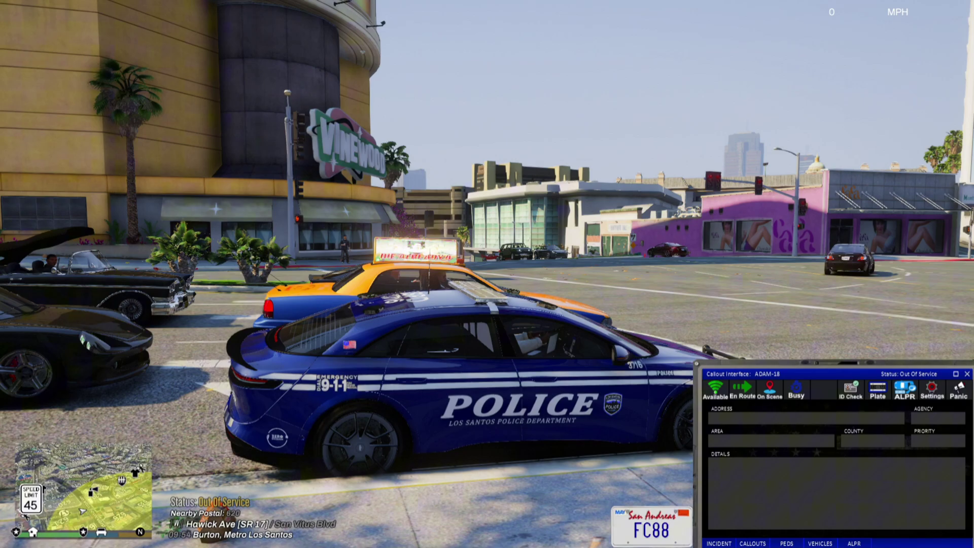
In the trainer's Time options, set the Night preset, then go back one hour to about 3 AM
key(Home)
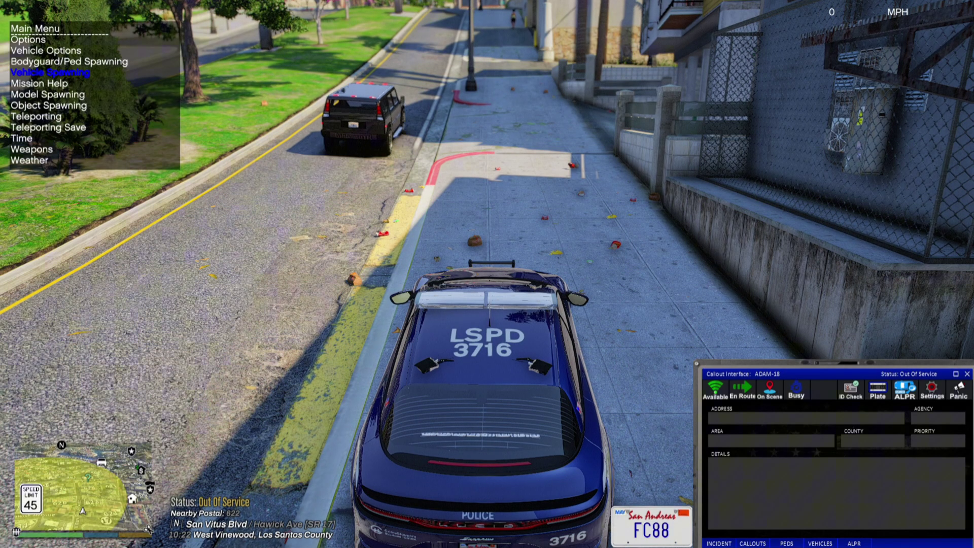
key(Down)
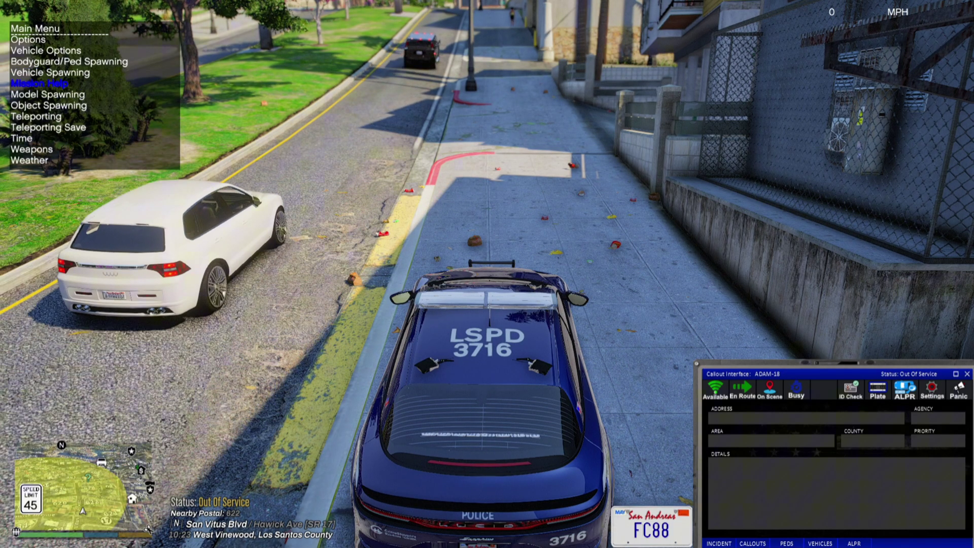
key(Down)
key(Down)
key(Down)
key(Down)
key(Down)
key(Return)
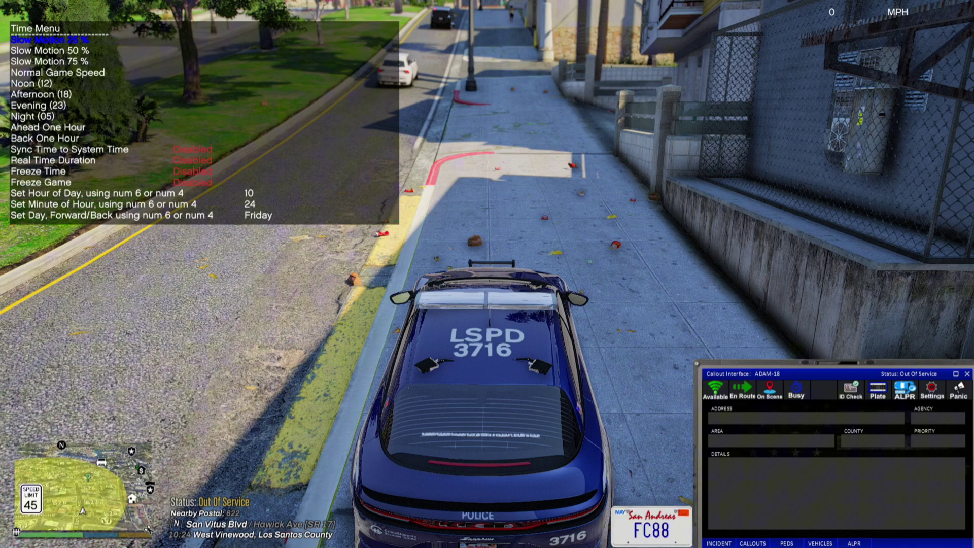
key(Down)
key(Down)
key(Down)
key(Down)
key(Down)
key(Down)
key(Down)
key(Down)
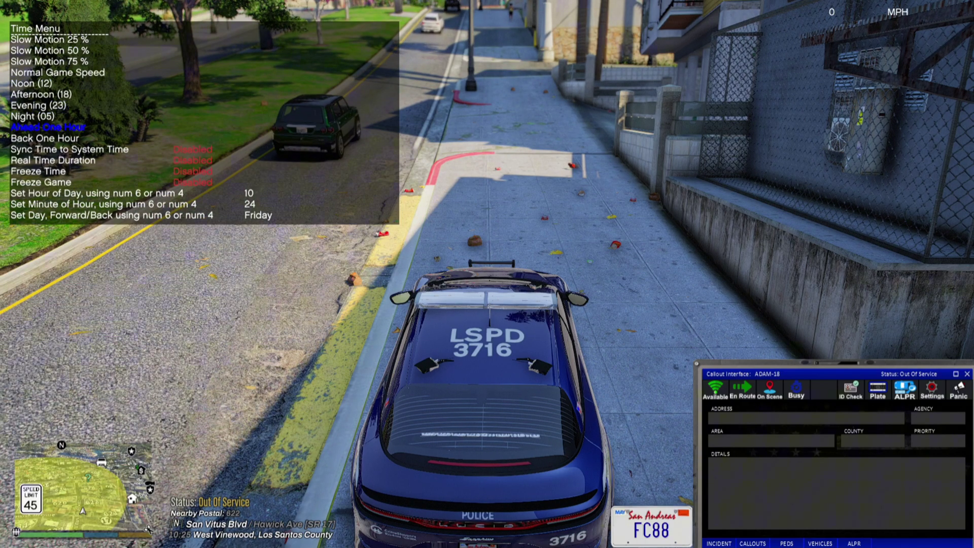
key(Up)
key(Return)
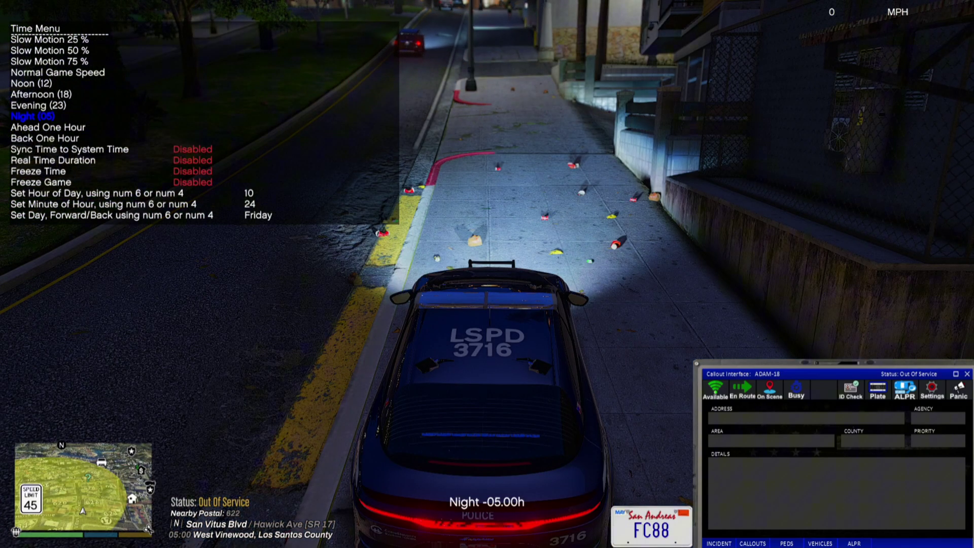
key(Down)
key(Down)
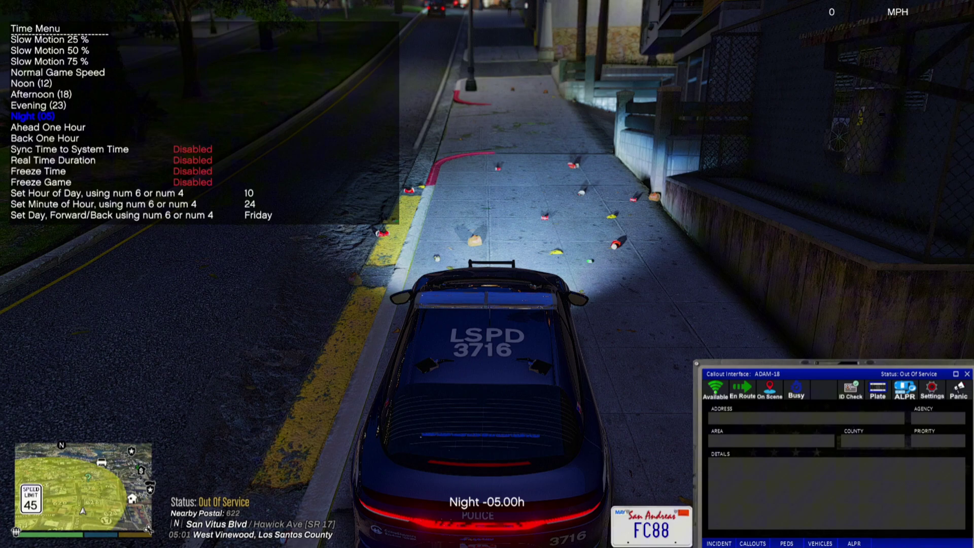
key(Down)
key(Down)
key(Return)
key(Return)
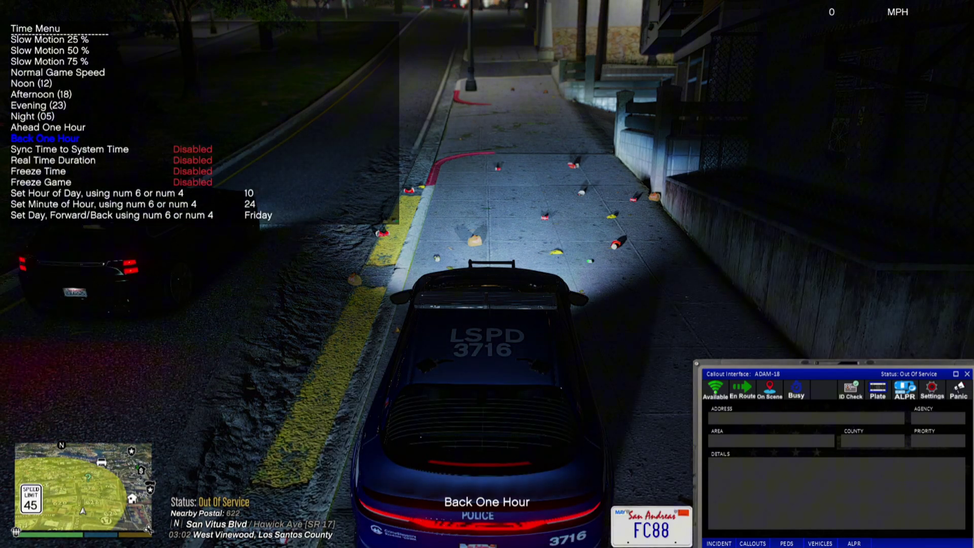
Switch the weather to Rain in the trainer's Weather options and close the trainer
key(BackSpace)
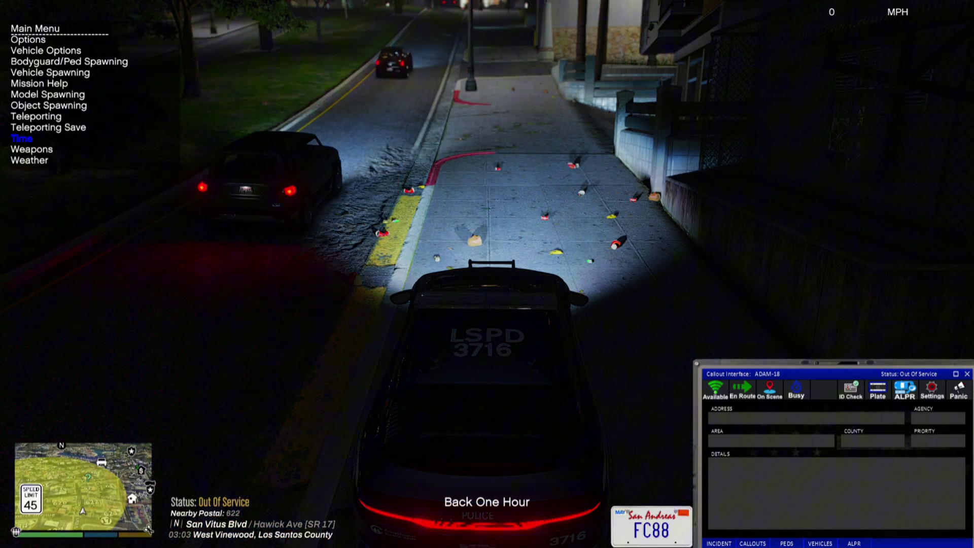
key(Down)
key(Down)
key(Return)
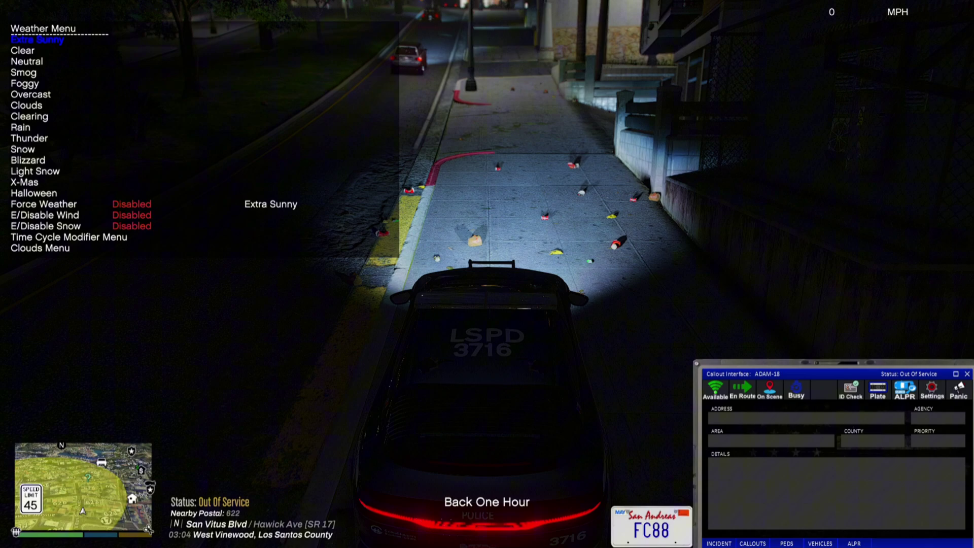
key(Up)
key(Up)
key(Up)
key(Up)
key(Up)
key(Up)
key(Up)
key(Up)
key(Up)
key(Up)
key(Up)
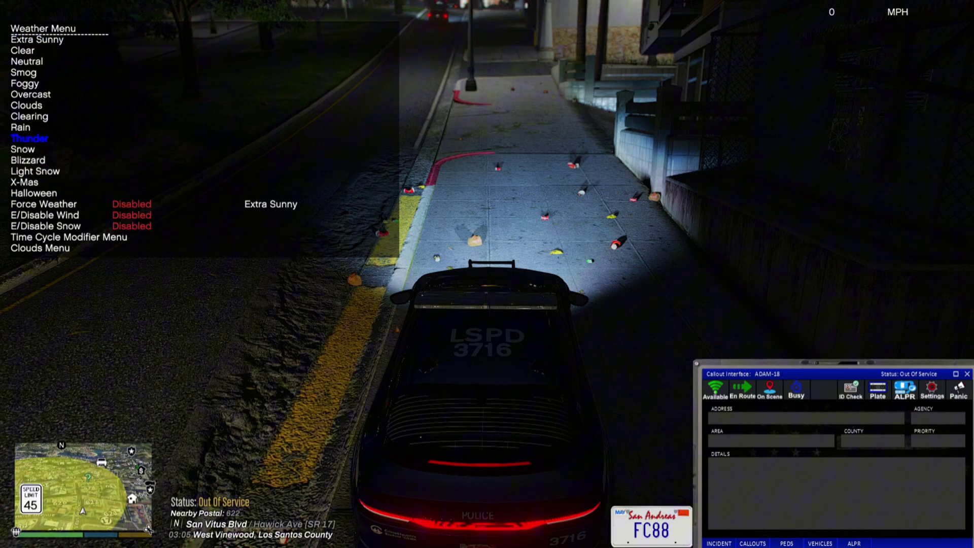
key(Up)
key(Up)
key(Down)
key(Return)
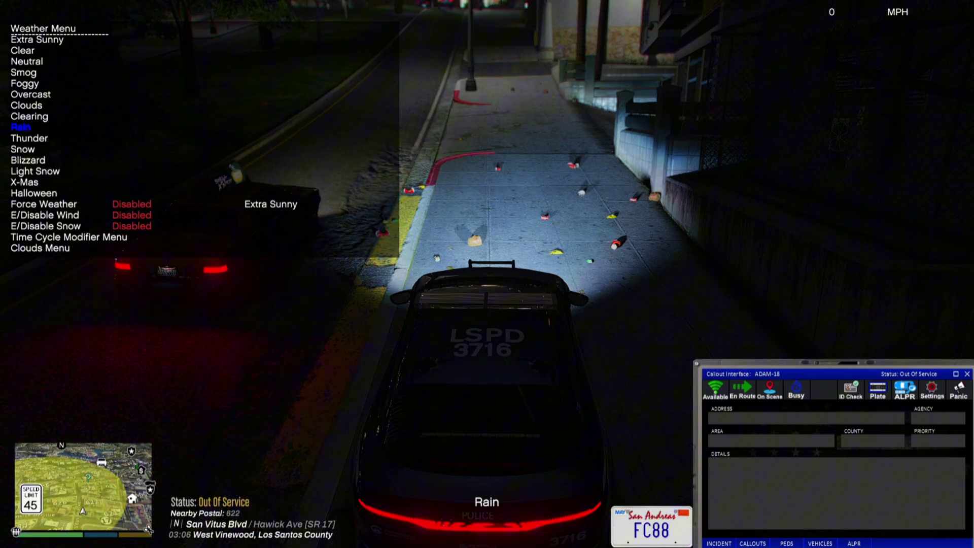
key(BackSpace)
Drive the police car left through the intersections, then right onto Carcer Way in the rain
key(w)
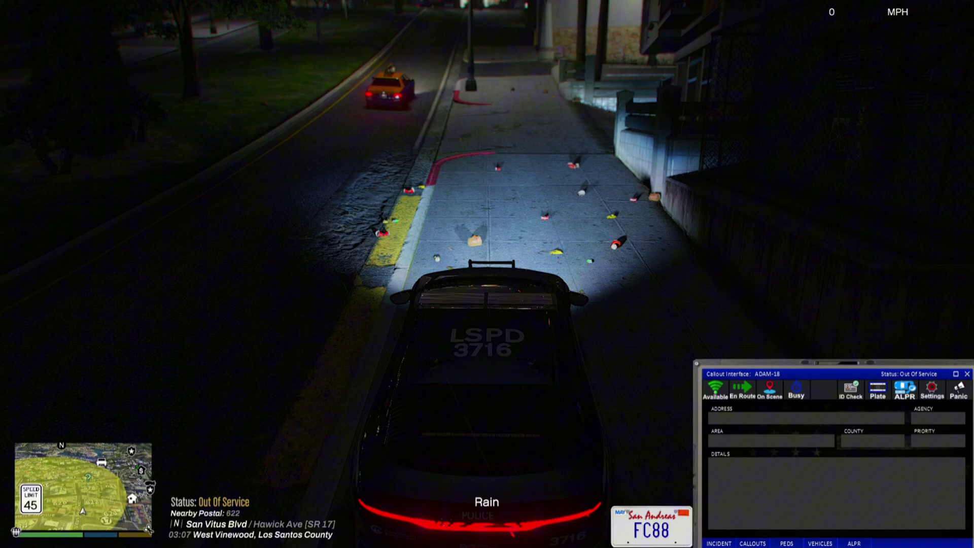
key(a)
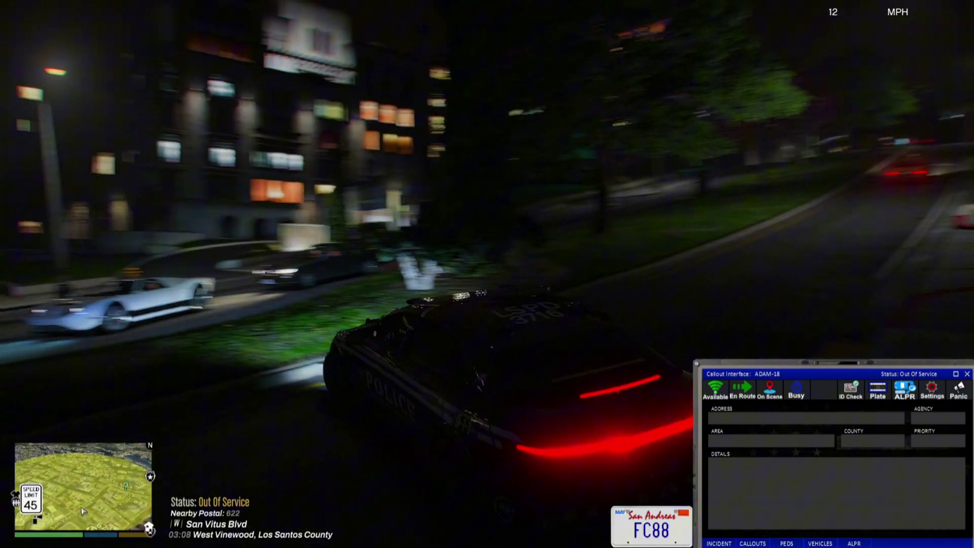
key(w)
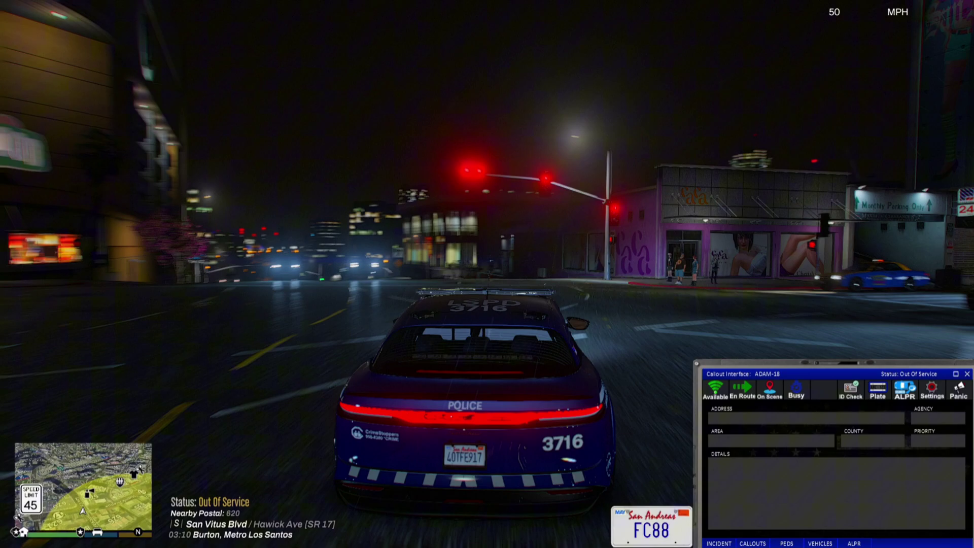
key(a)
key(a)
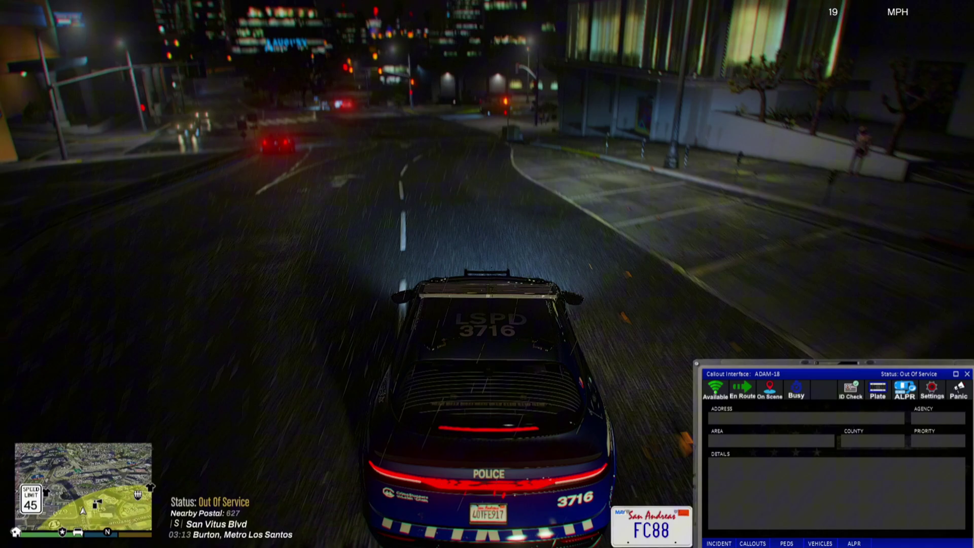
key(w)
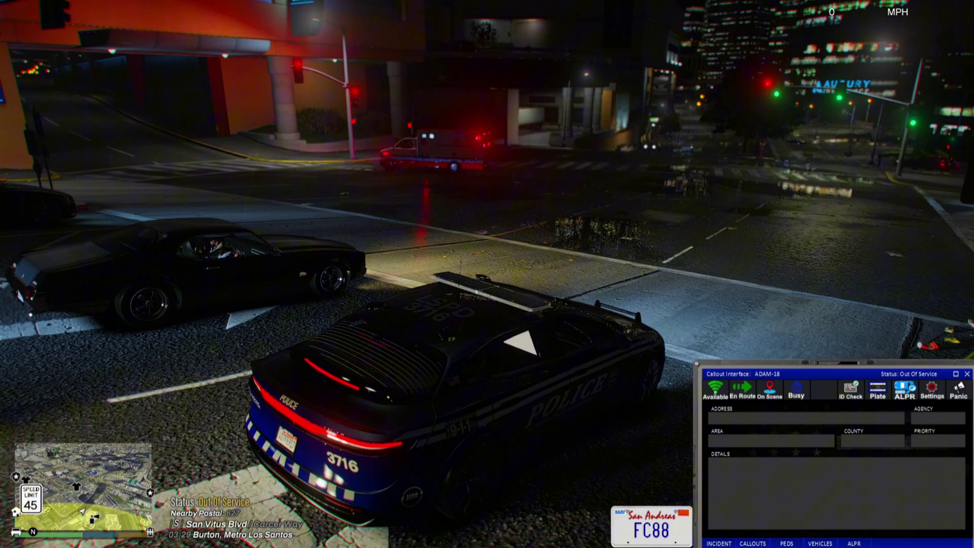
key(w)
key(d)
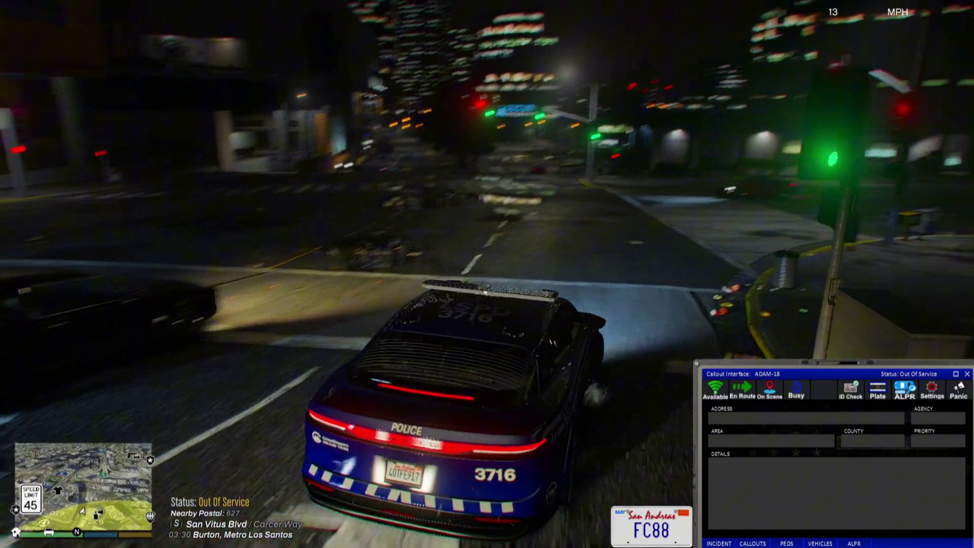